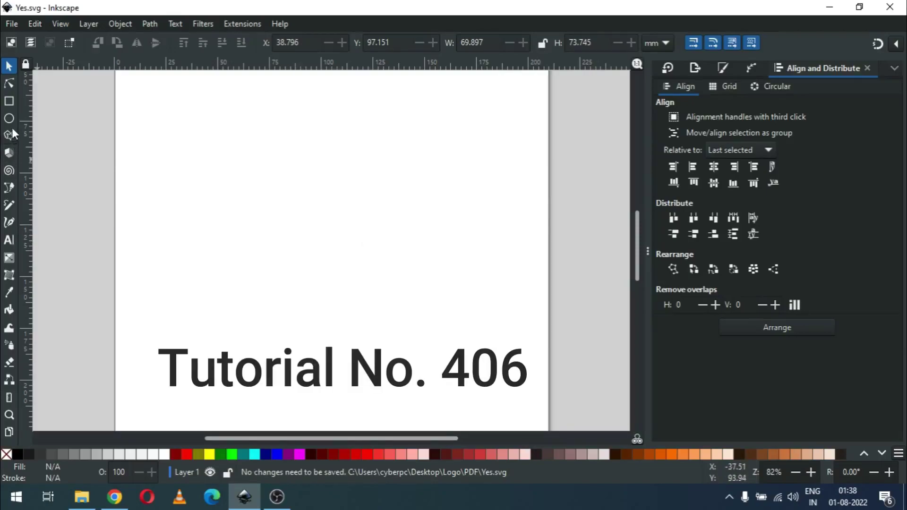
Draw a circle about 95 mm in diameter on the page and convert it to a path
{"action": "left_click", "coordinate": [9, 119]}
{"action": "left_click_drag", "start_coordinate": [296, 222], "coordinate": [396, 327]}
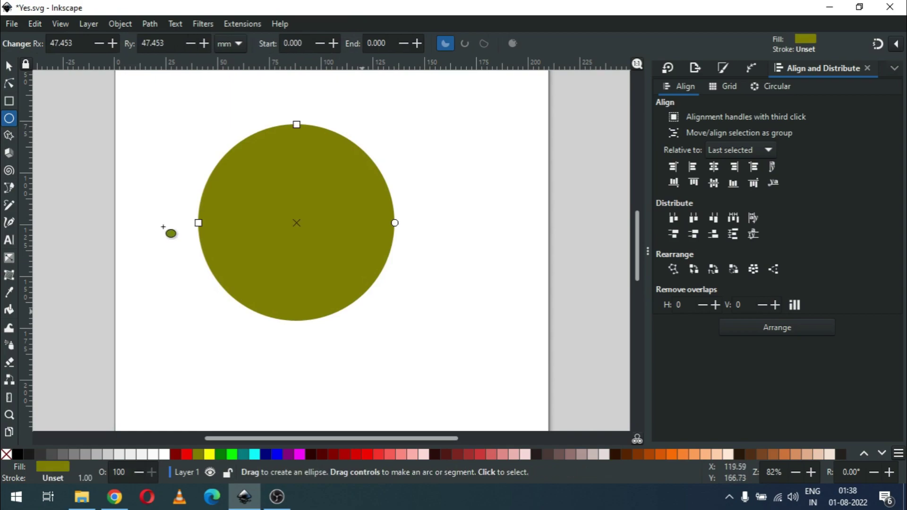
{"action": "left_click", "coordinate": [8, 68]}
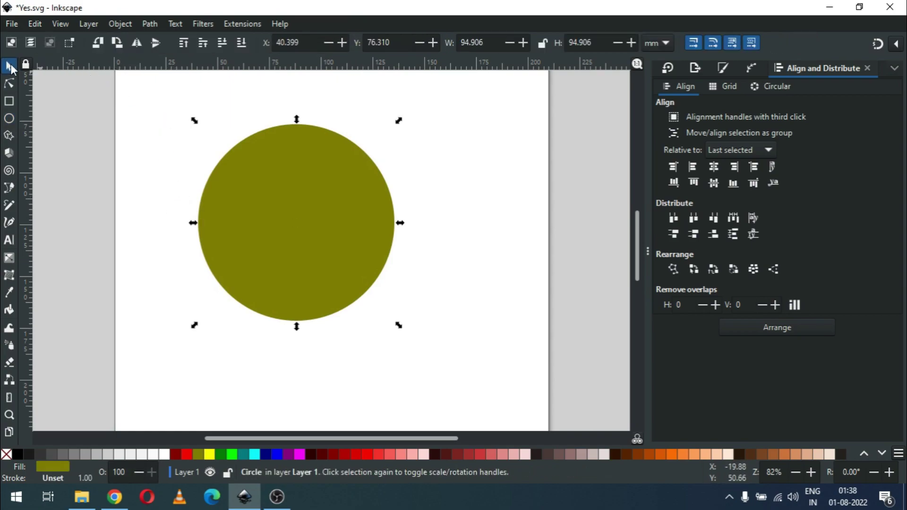
{"action": "left_click", "coordinate": [149, 23]}
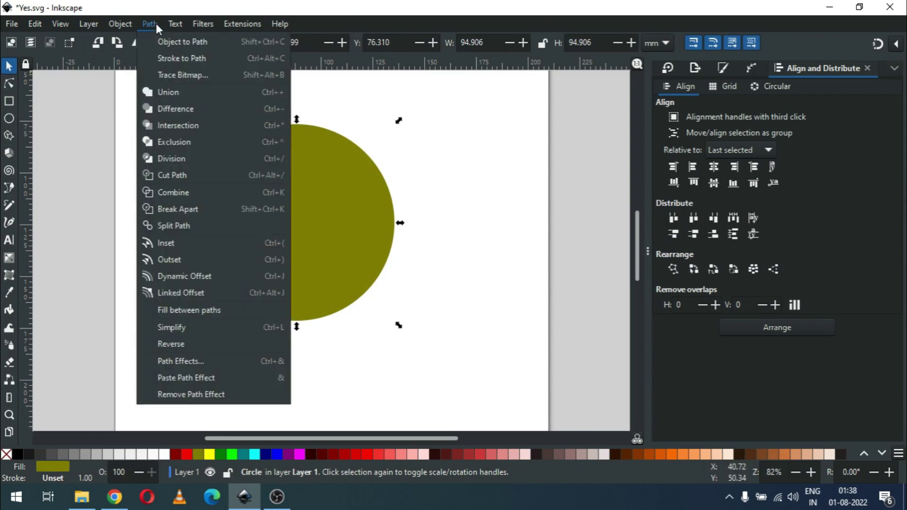
{"action": "left_click", "coordinate": [205, 43]}
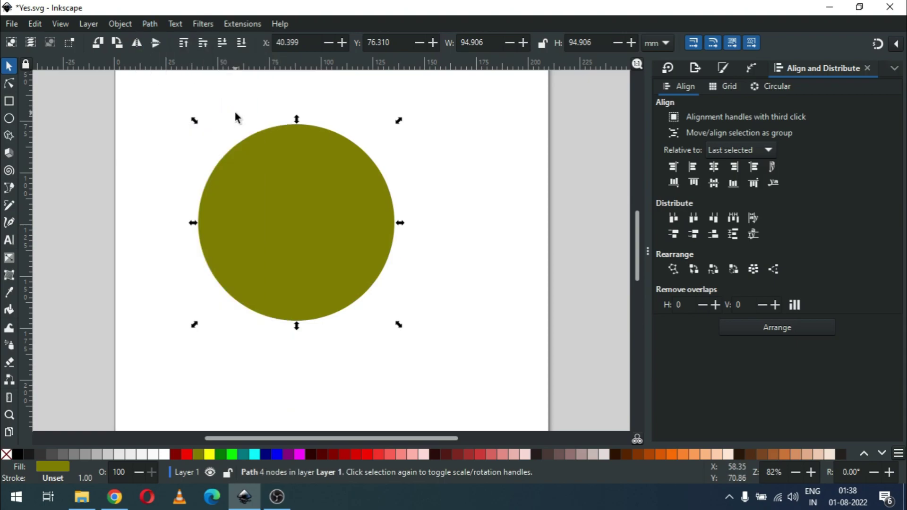
Duplicate the circle path in place and fill the copy with Teal (#008080)
{"action": "right_click", "coordinate": [297, 188]}
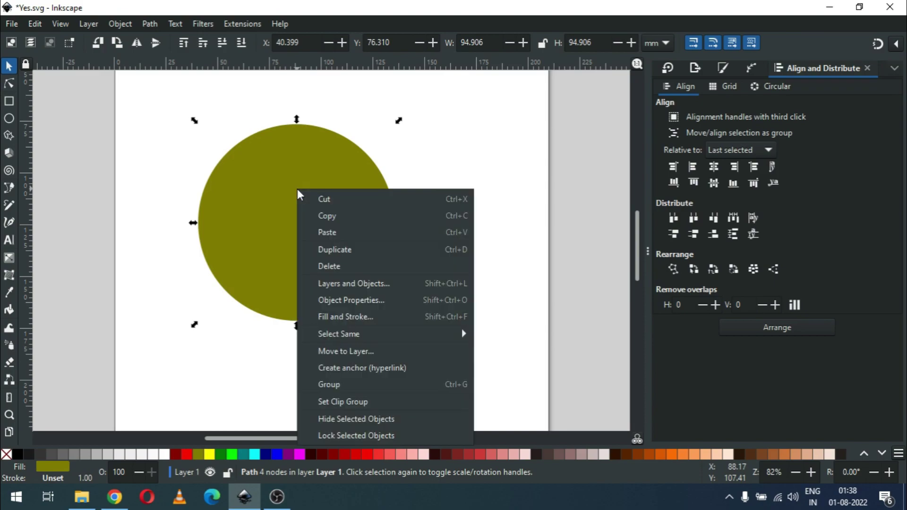
{"action": "left_click", "coordinate": [333, 251]}
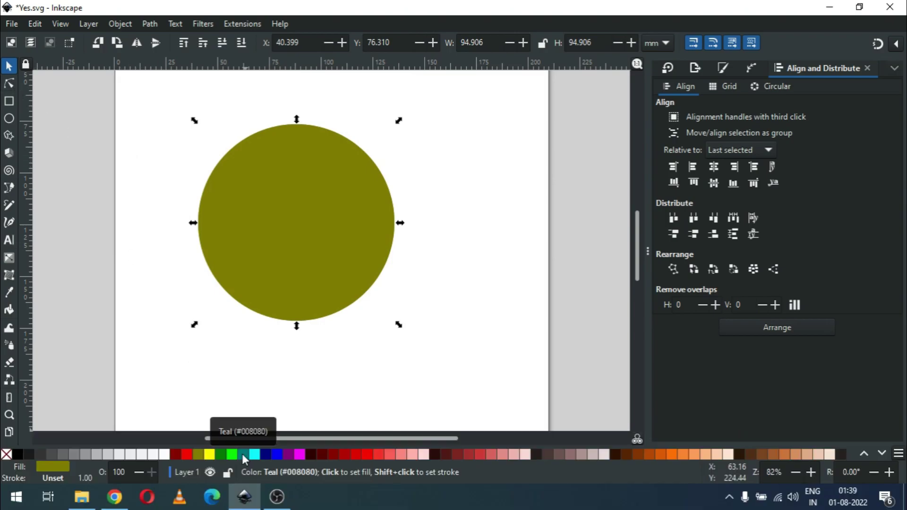
{"action": "left_click", "coordinate": [242, 454]}
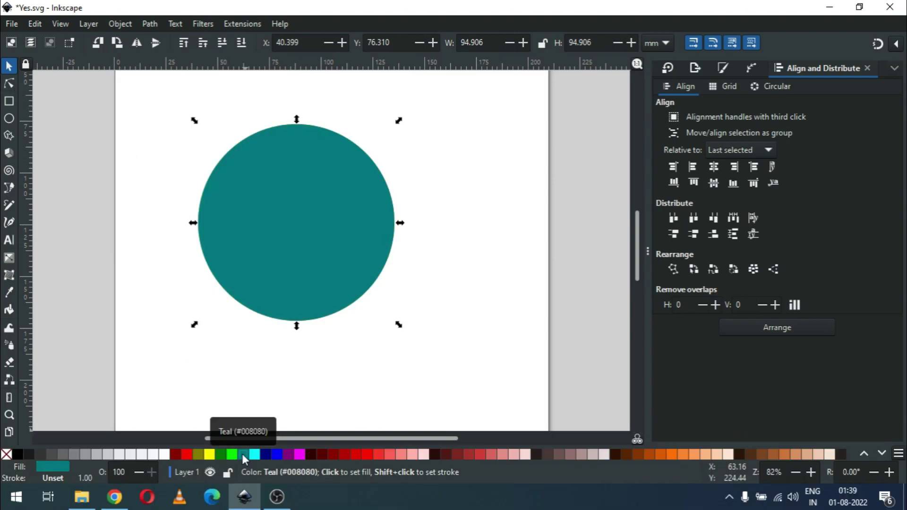
Move the teal circle's left node to about X 116, Y 118 mm and add a lower edge node at about X 78, Y 144 mm
{"action": "left_click", "coordinate": [12, 83]}
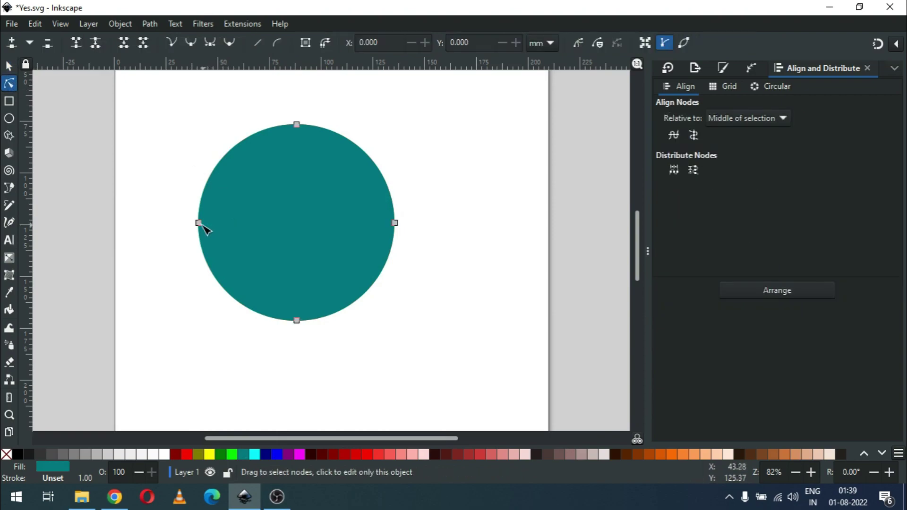
{"action": "left_click_drag", "start_coordinate": [202, 227], "coordinate": [356, 213]}
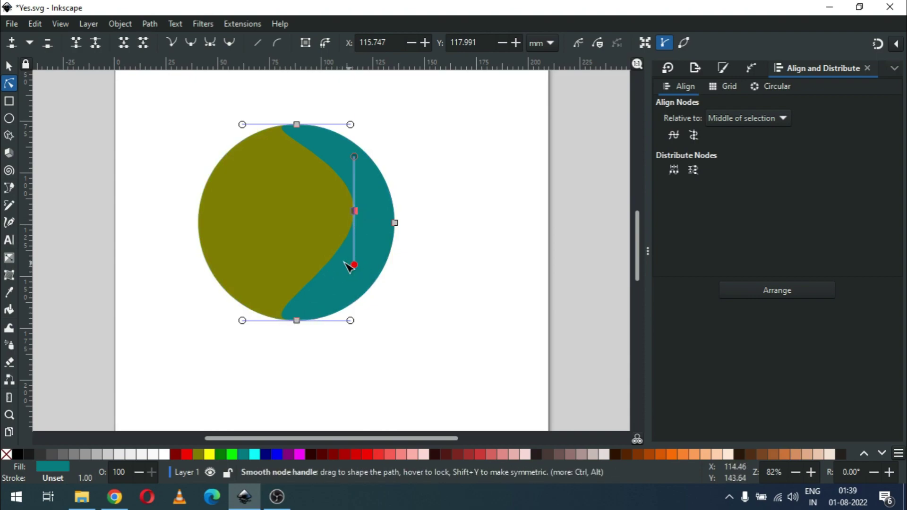
{"action": "double_click", "coordinate": [320, 273]}
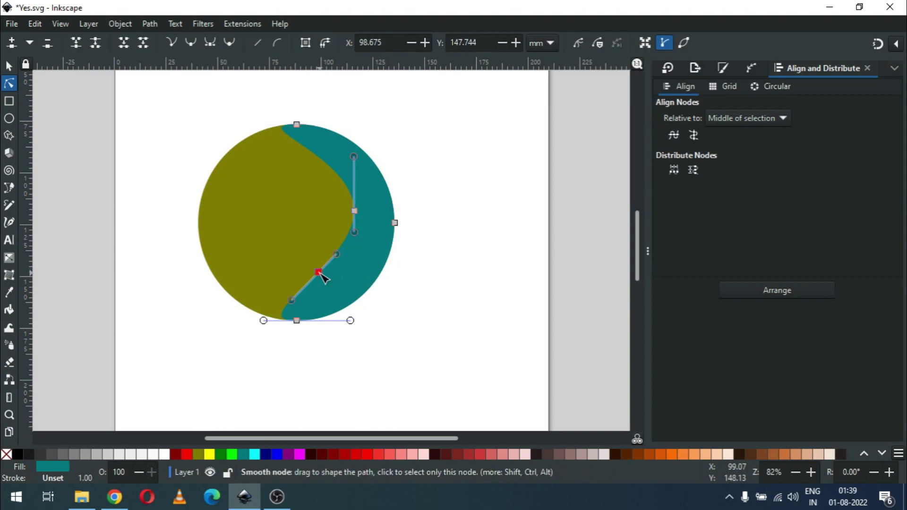
{"action": "left_click_drag", "start_coordinate": [322, 278], "coordinate": [280, 270]}
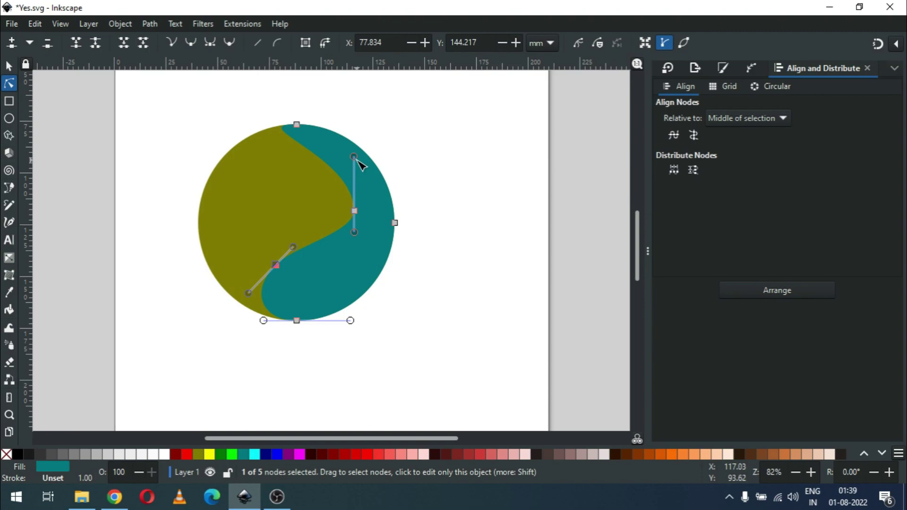
{"action": "key", "text": "Escape"}
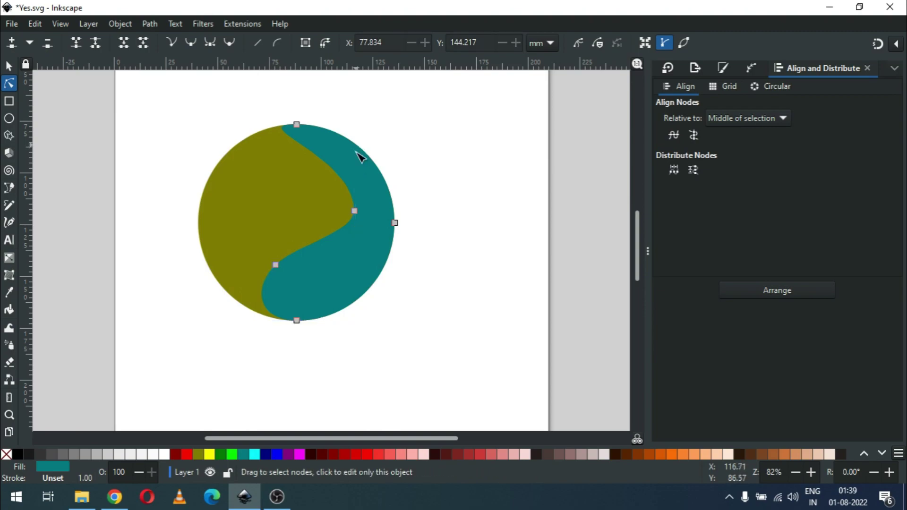
Extend the middle inner node's upper handle and add a node near the top of the teal edge at about X 89, Y 82 mm
{"action": "left_click", "coordinate": [354, 212]}
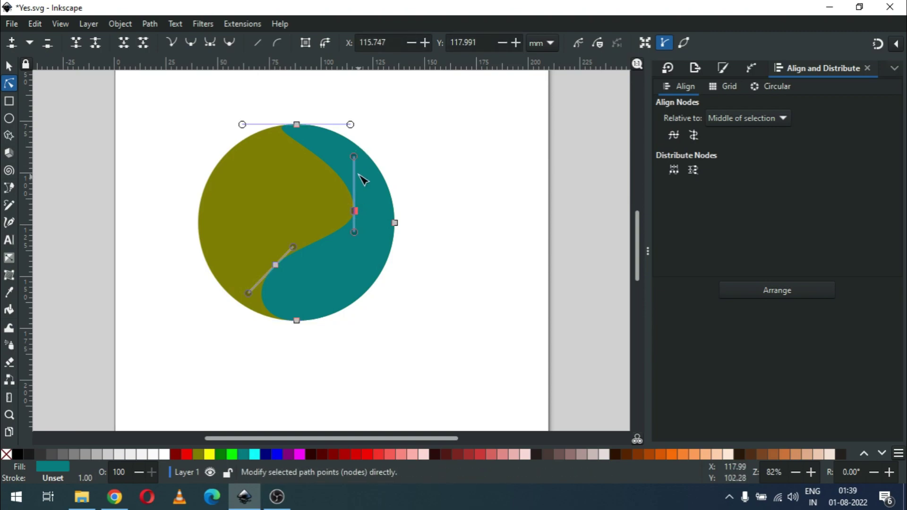
{"action": "left_click_drag", "start_coordinate": [356, 158], "coordinate": [357, 123]}
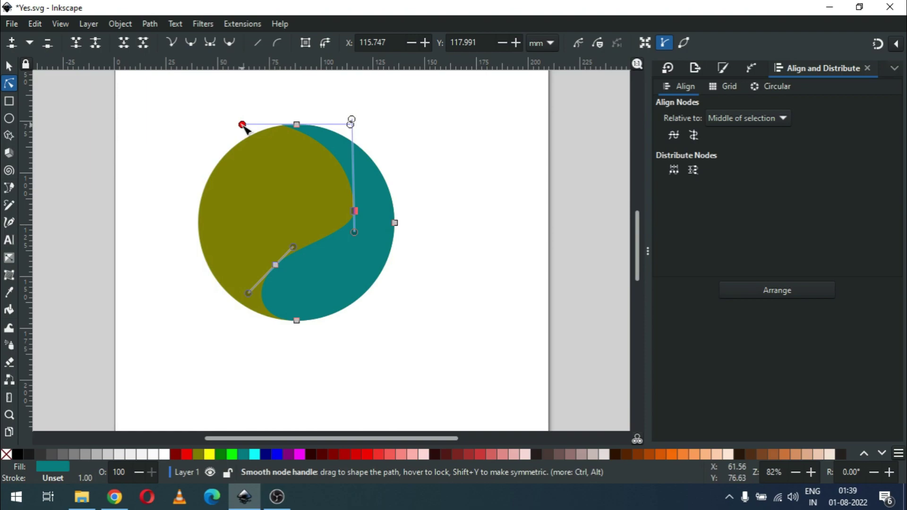
{"action": "left_click_drag", "start_coordinate": [244, 129], "coordinate": [245, 134]}
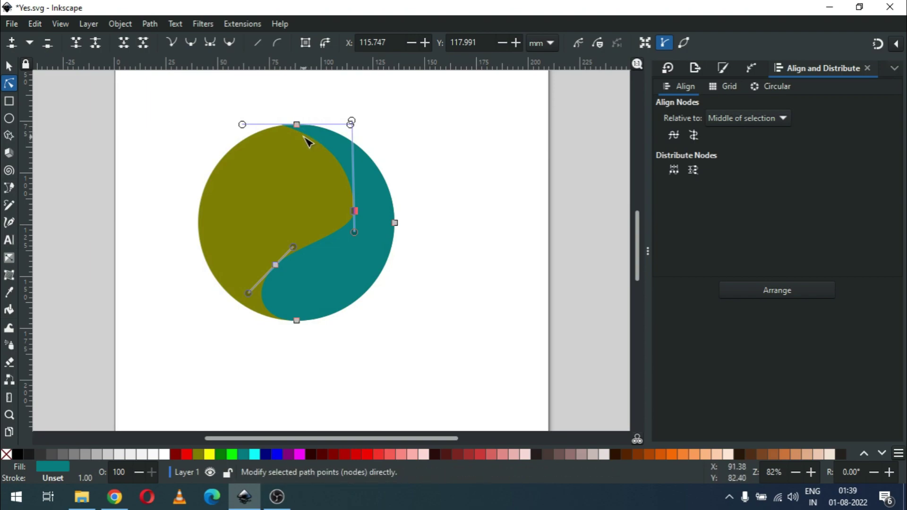
{"action": "double_click", "coordinate": [305, 137]}
{"action": "left_click_drag", "start_coordinate": [304, 135], "coordinate": [300, 139]}
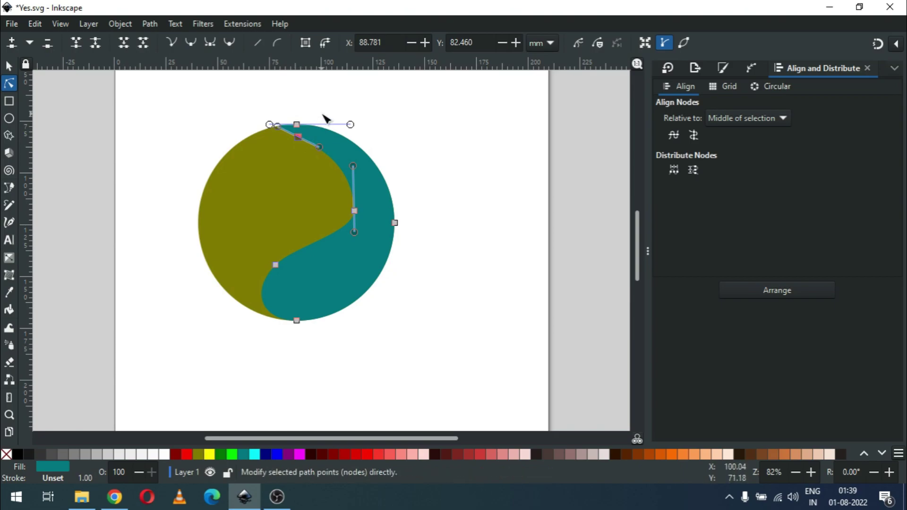
Lower the node near the top of the teal edge to about Y 85.6 mm and flatten the tilt of its handles
{"action": "key", "text": "z"}
{"action": "left_click_drag", "start_coordinate": [247, 109], "coordinate": [315, 153]}
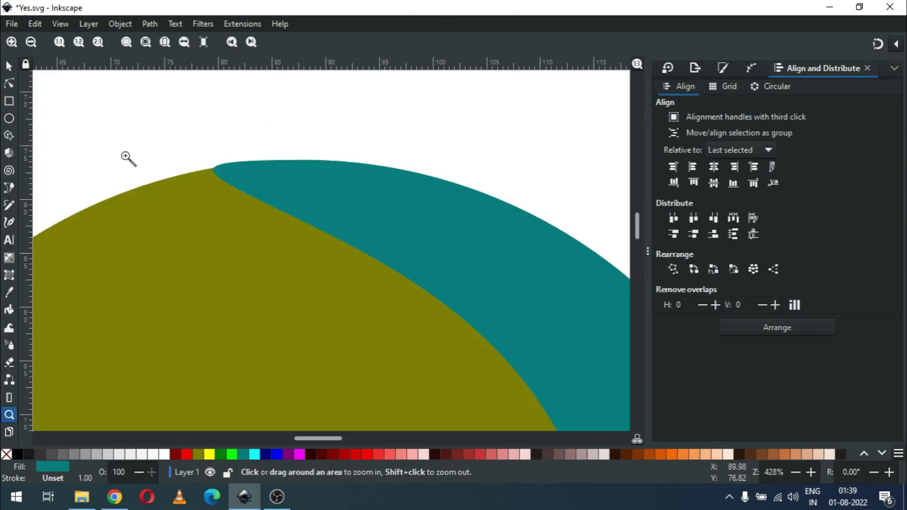
{"action": "key", "text": "n"}
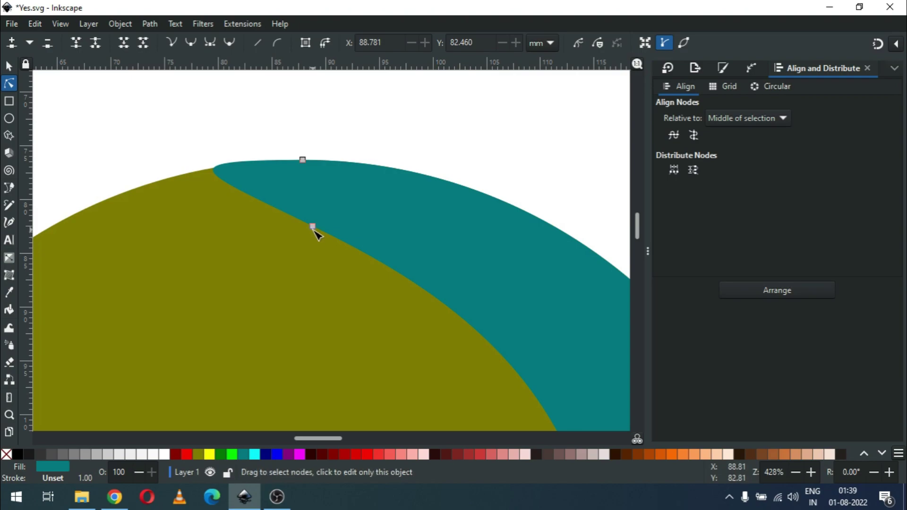
{"action": "left_click_drag", "start_coordinate": [314, 230], "coordinate": [315, 263]}
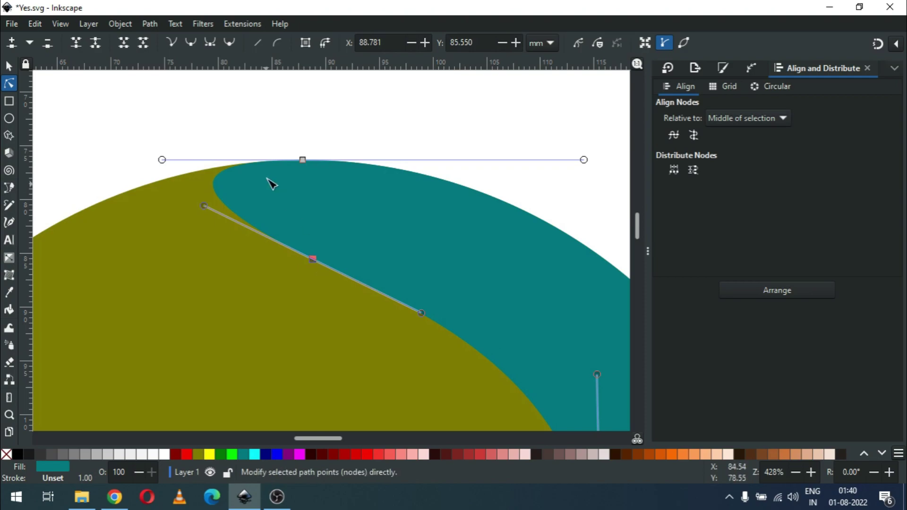
{"action": "left_click_drag", "start_coordinate": [421, 314], "coordinate": [412, 293]}
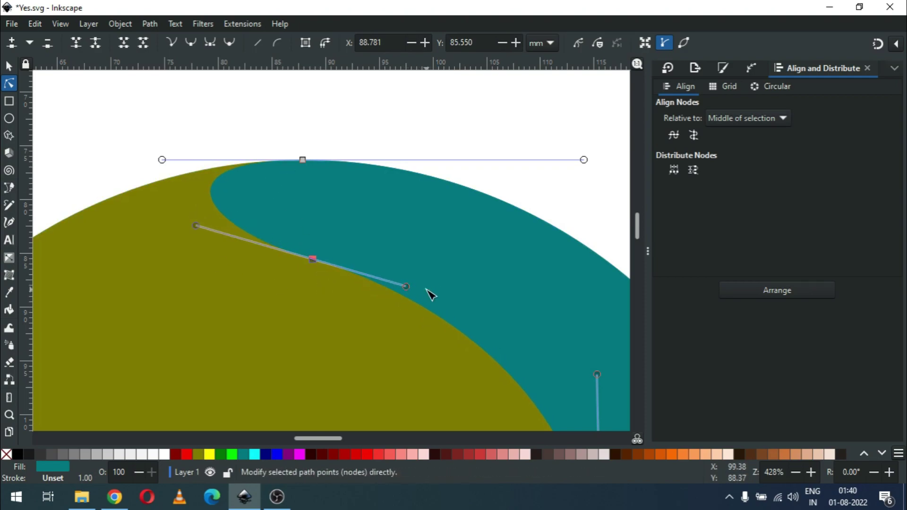
Move the middle inner node to about X 105 mm and adjust the neighbouring handles to form a smooth S-shaped teal edge
{"action": "key", "text": "minus"}
{"action": "key", "text": "minus"}
{"action": "key", "text": "minus"}
{"action": "scroll", "coordinate": [635, 228], "scroll_direction": "down", "scroll_amount": 7}
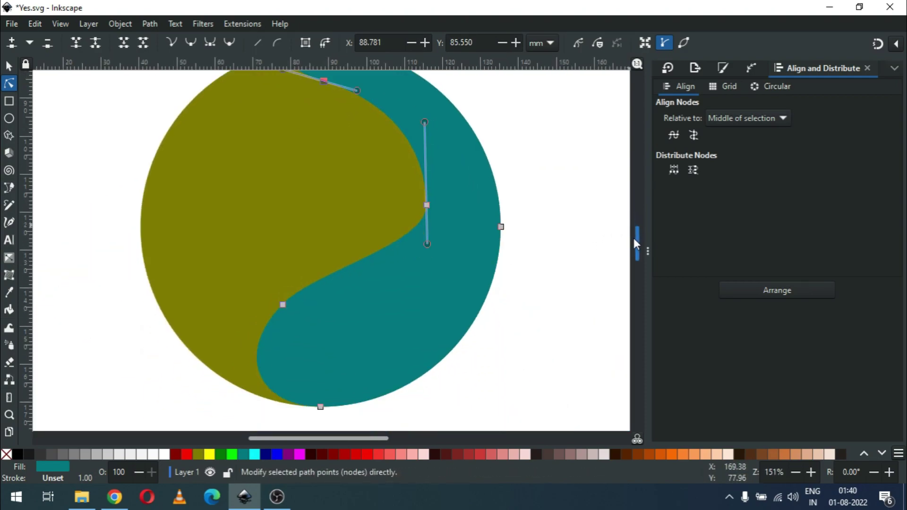
{"action": "left_click_drag", "start_coordinate": [427, 234], "coordinate": [388, 236]}
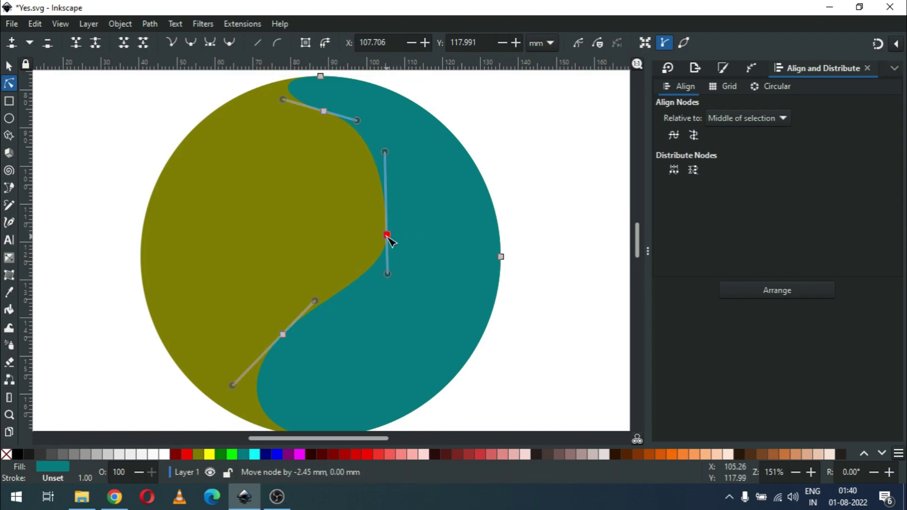
{"action": "left_click_drag", "start_coordinate": [356, 120], "coordinate": [350, 118]}
{"action": "mouse_move", "coordinate": [385, 152]}
{"action": "left_mouse_down"}
{"action": "mouse_move", "coordinate": [392, 170]}
{"action": "mouse_move", "coordinate": [392, 158]}
{"action": "left_mouse_up"}
{"action": "mouse_move", "coordinate": [384, 270]}
{"action": "left_mouse_down"}
{"action": "mouse_move", "coordinate": [378, 289]}
{"action": "mouse_move", "coordinate": [378, 277]}
{"action": "left_mouse_up"}
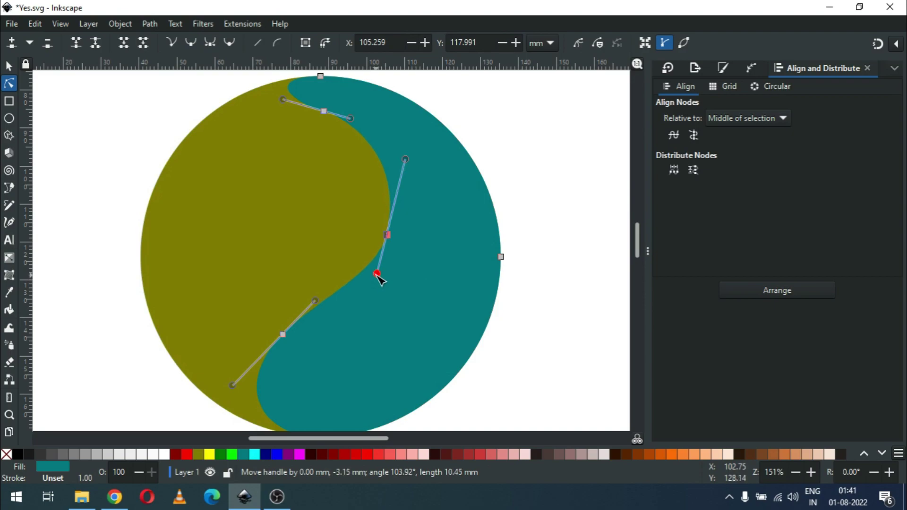
{"action": "left_click", "coordinate": [533, 218]}
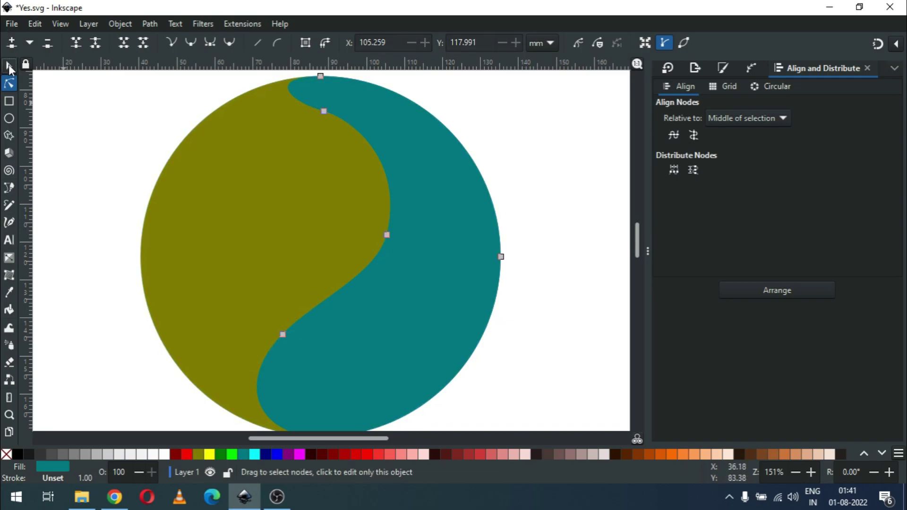
Group the teal shape with the olive circle beneath it
{"action": "left_click", "coordinate": [9, 66]}
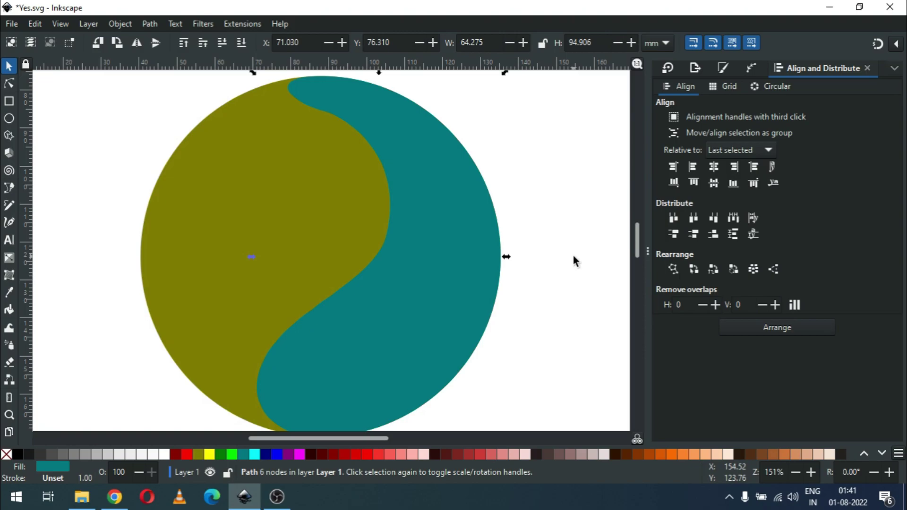
{"action": "key", "text": "minus"}
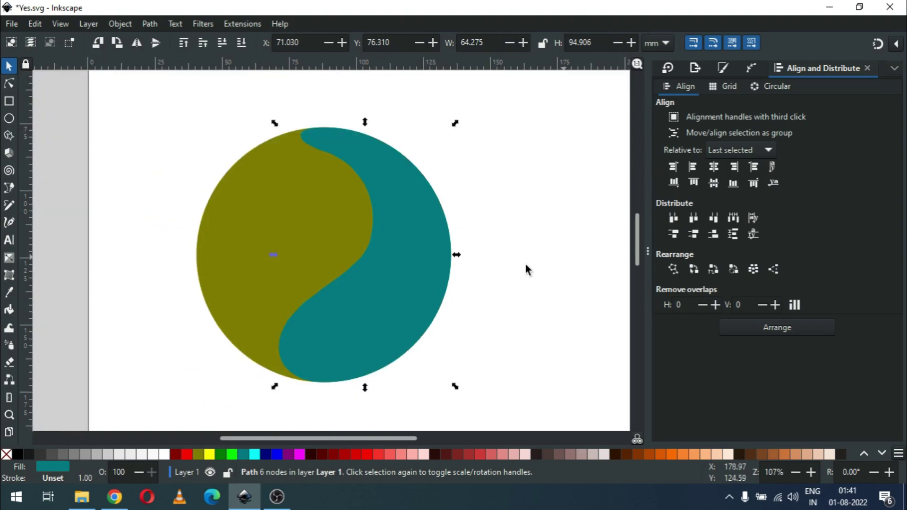
{"action": "left_click", "coordinate": [314, 241], "text": "shift"}
{"action": "right_click", "coordinate": [314, 241]}
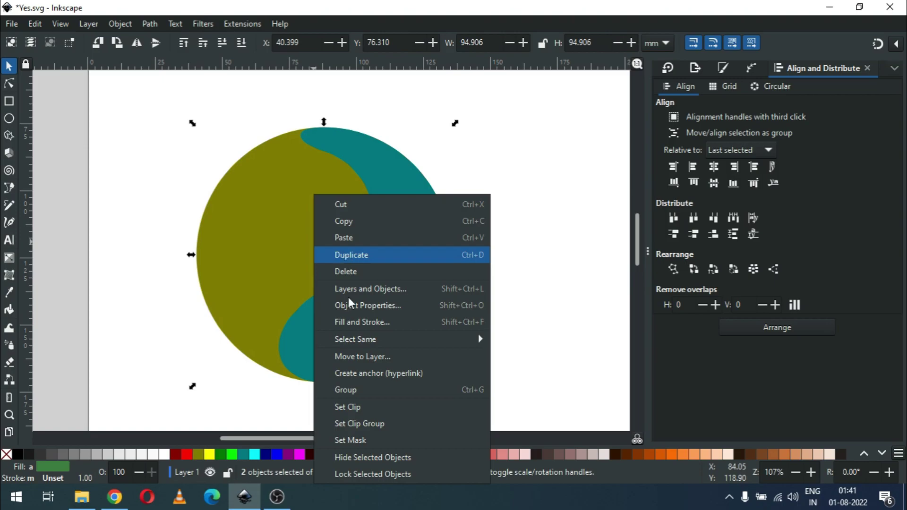
{"action": "left_click", "coordinate": [418, 394]}
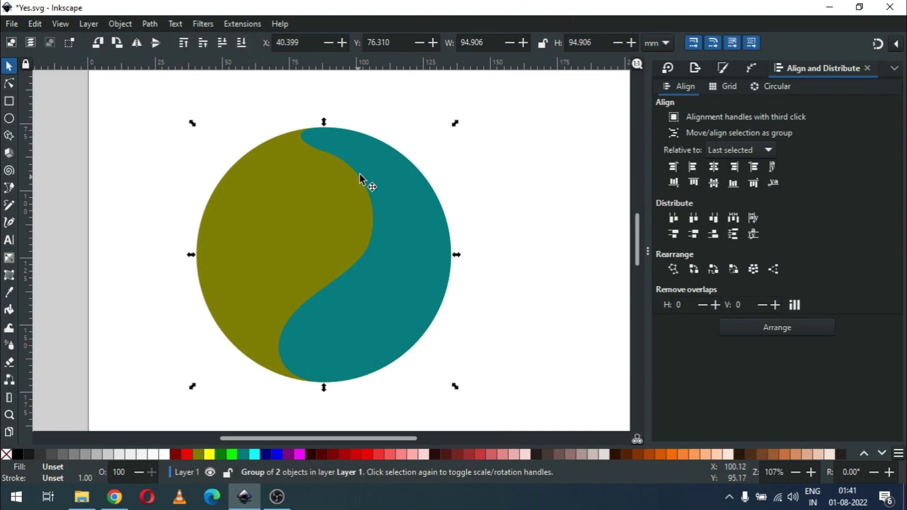
{"action": "left_click", "coordinate": [516, 172]}
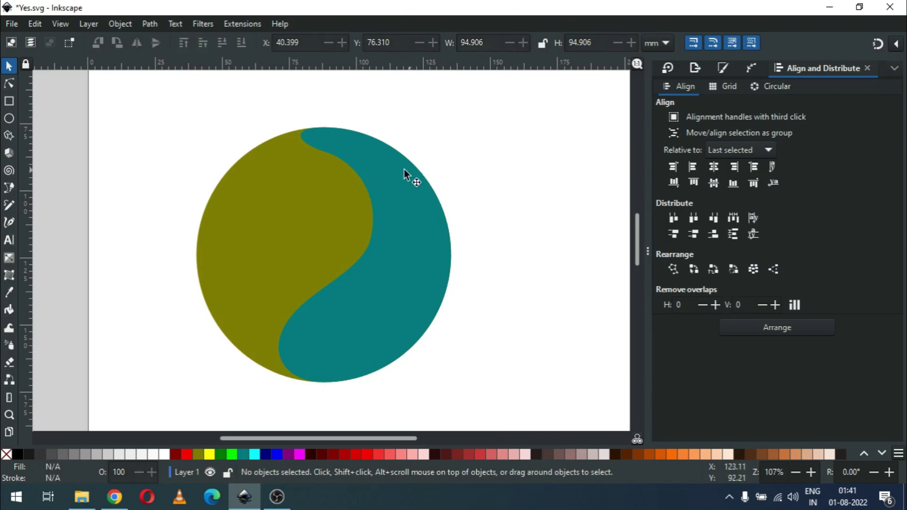
Duplicate the group and rotate the copy clockwise around its centre by roughly a third of a turn
{"action": "left_click", "coordinate": [381, 171]}
{"action": "right_click", "coordinate": [381, 172]}
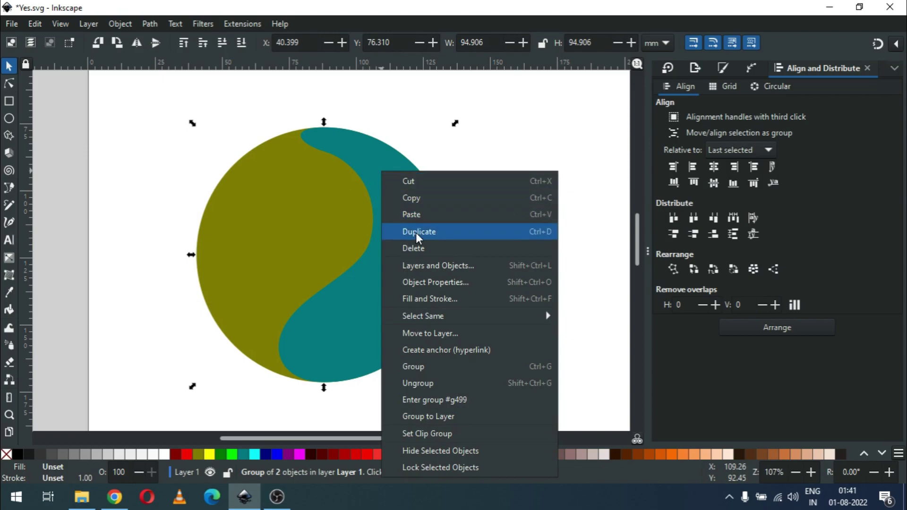
{"action": "left_click", "coordinate": [415, 232]}
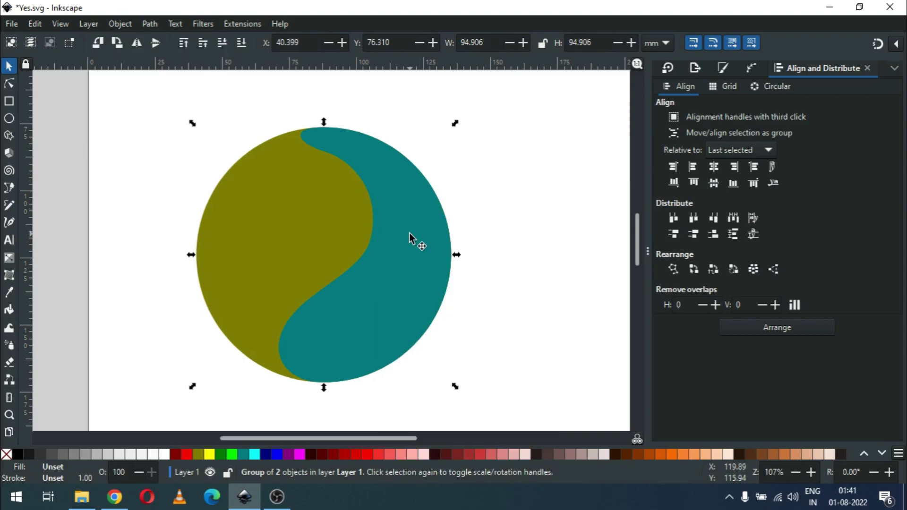
{"action": "left_click", "coordinate": [409, 233]}
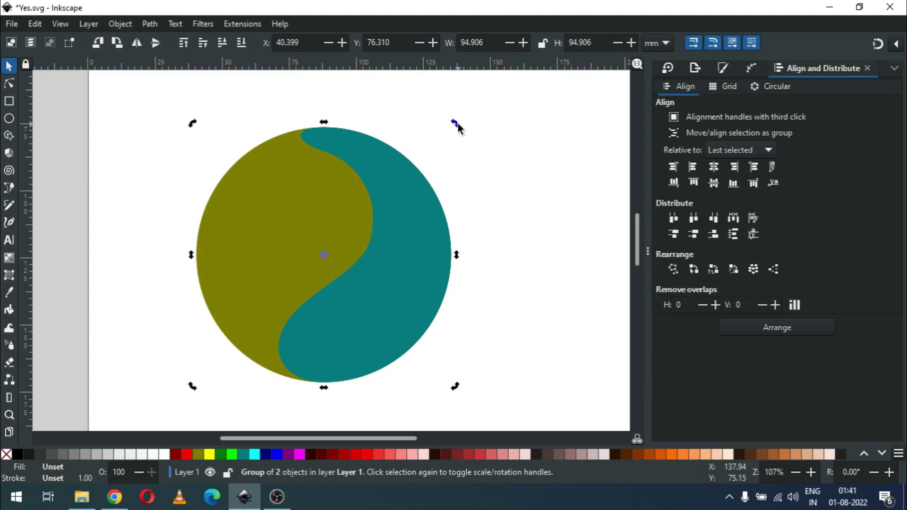
{"action": "left_click_drag", "start_coordinate": [462, 138], "coordinate": [355, 370]}
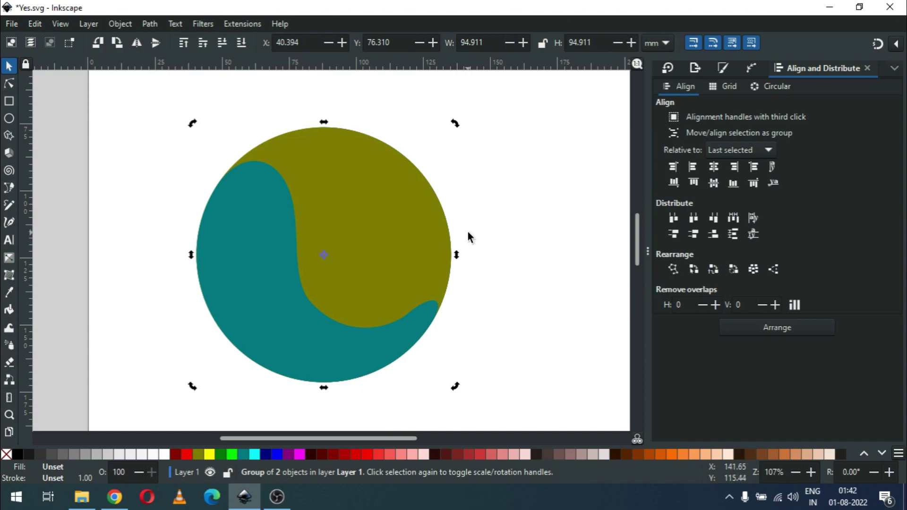
{"action": "left_click", "coordinate": [490, 209]}
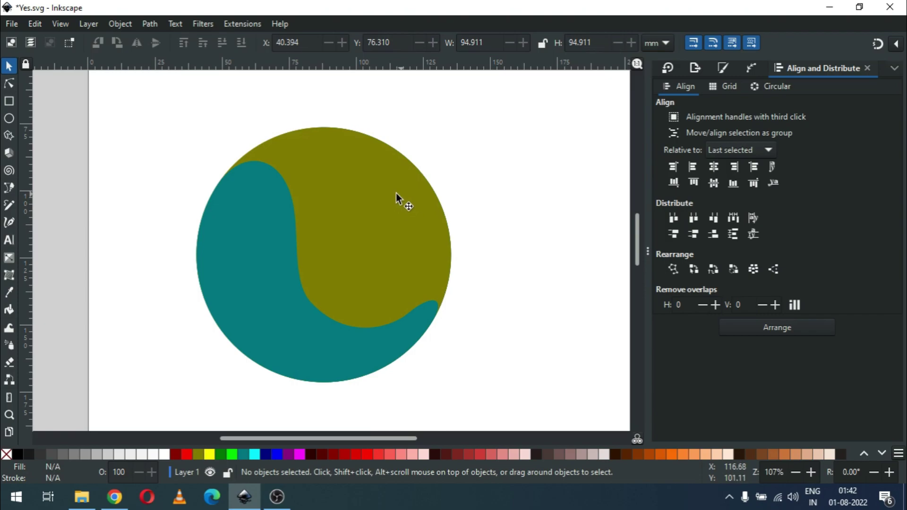
Ungroup the topmost rotated group and delete its olive circle
{"action": "left_click", "coordinate": [382, 194]}
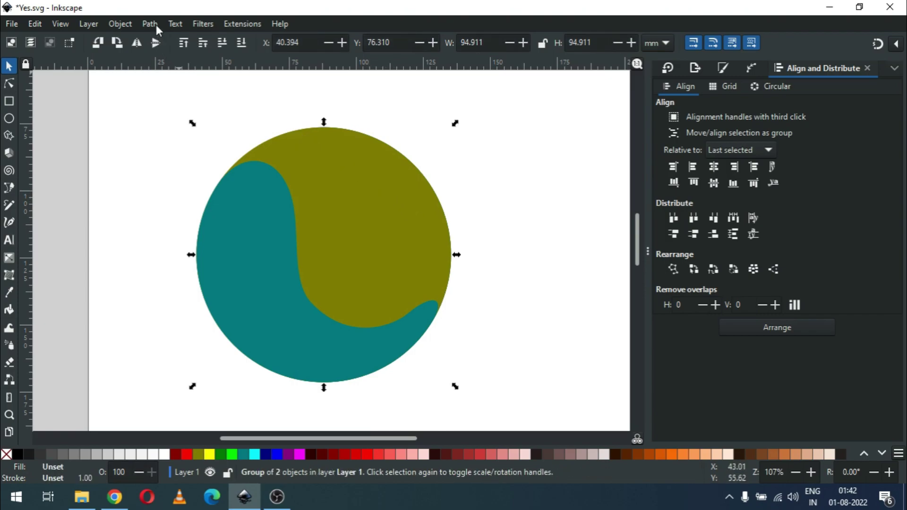
{"action": "left_click", "coordinate": [117, 22]}
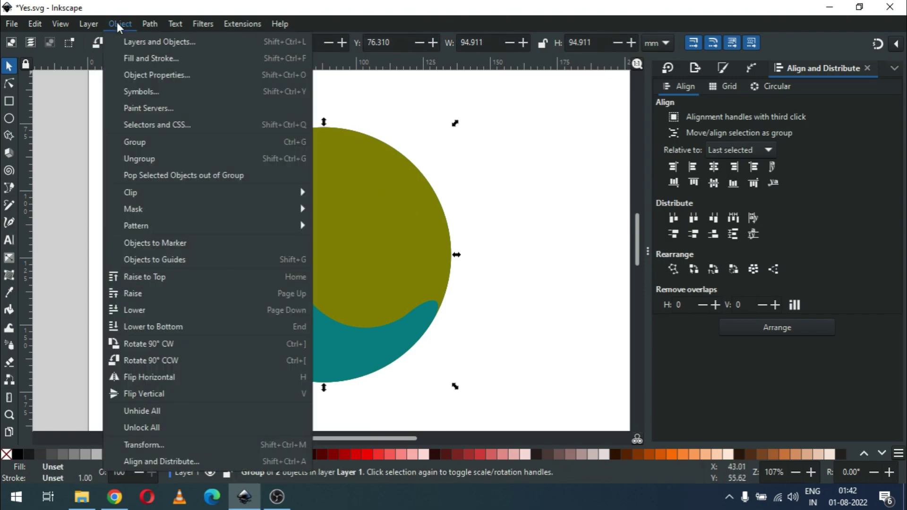
{"action": "left_click", "coordinate": [124, 154]}
{"action": "left_click", "coordinate": [193, 147]}
{"action": "left_click", "coordinate": [333, 176]}
{"action": "key", "text": "Delete"}
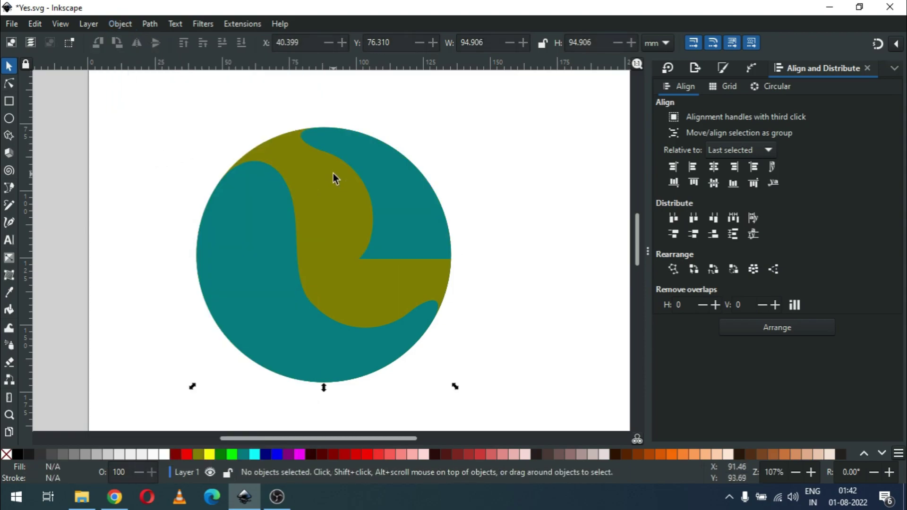
Fill the crescent along the lower part of the circle with dark red
{"action": "left_click", "coordinate": [271, 248]}
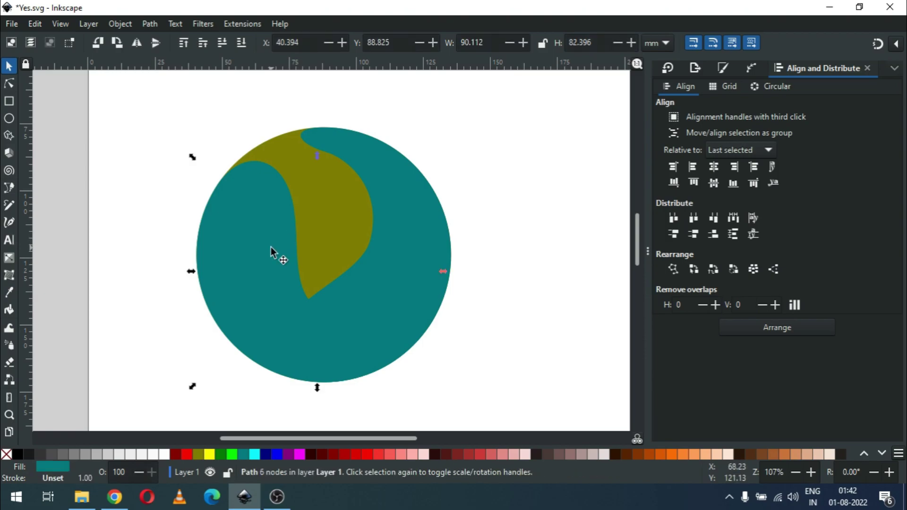
{"action": "left_click", "coordinate": [171, 454]}
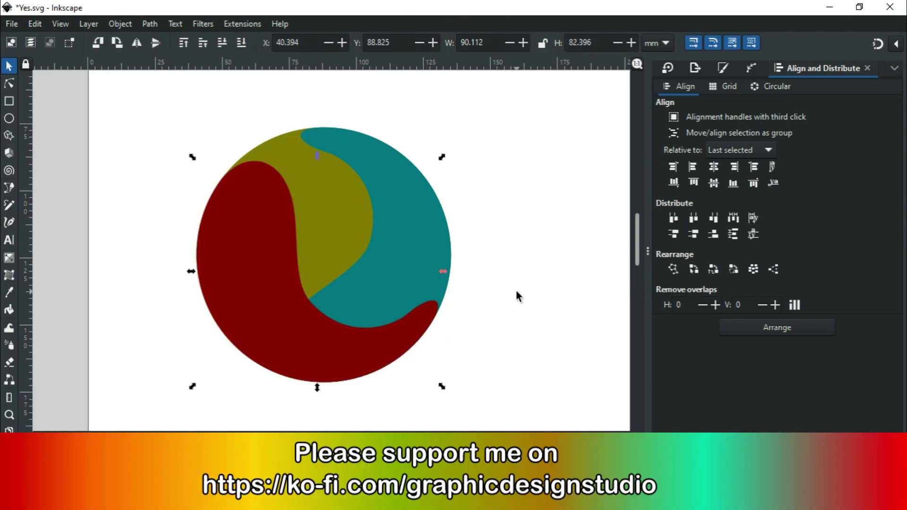
{"action": "left_click", "coordinate": [516, 292]}
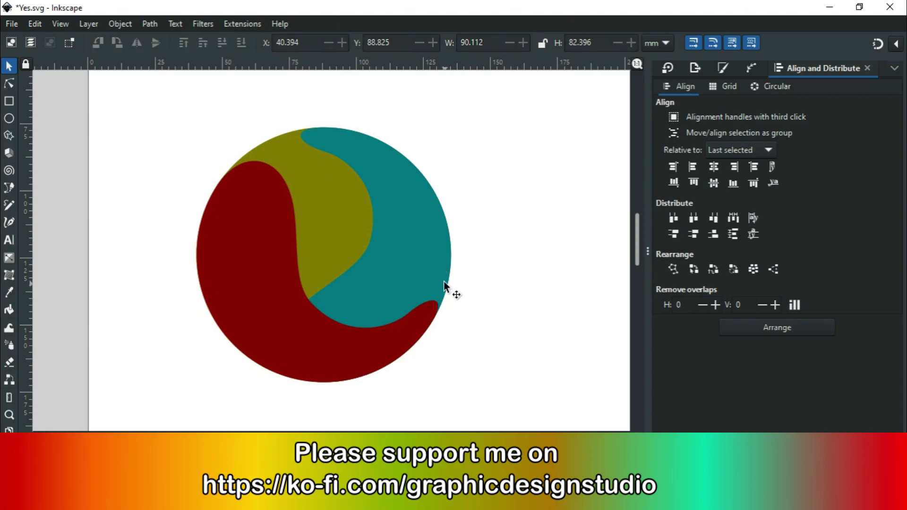
Ungroup the remaining group of the teal shape and olive circle, and save the document
{"action": "left_click", "coordinate": [407, 272]}
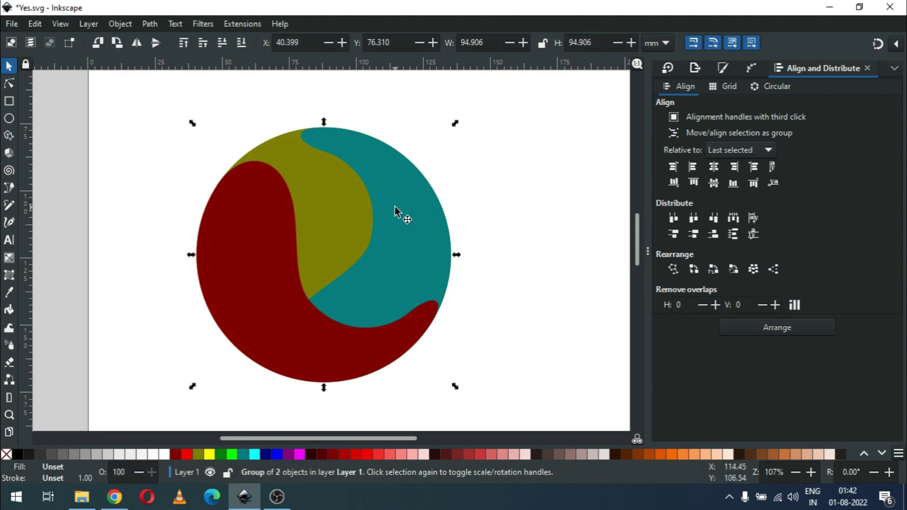
{"action": "left_click", "coordinate": [121, 25]}
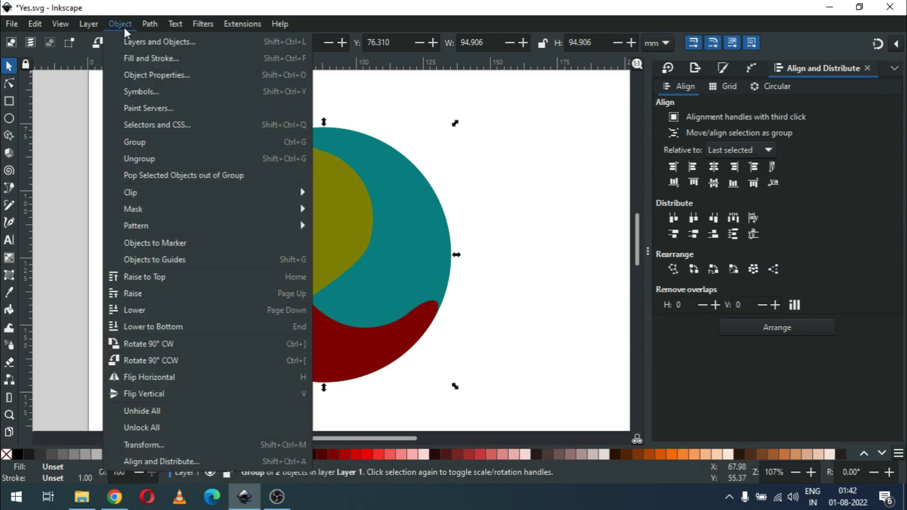
{"action": "left_click", "coordinate": [132, 158]}
{"action": "left_click", "coordinate": [478, 194]}
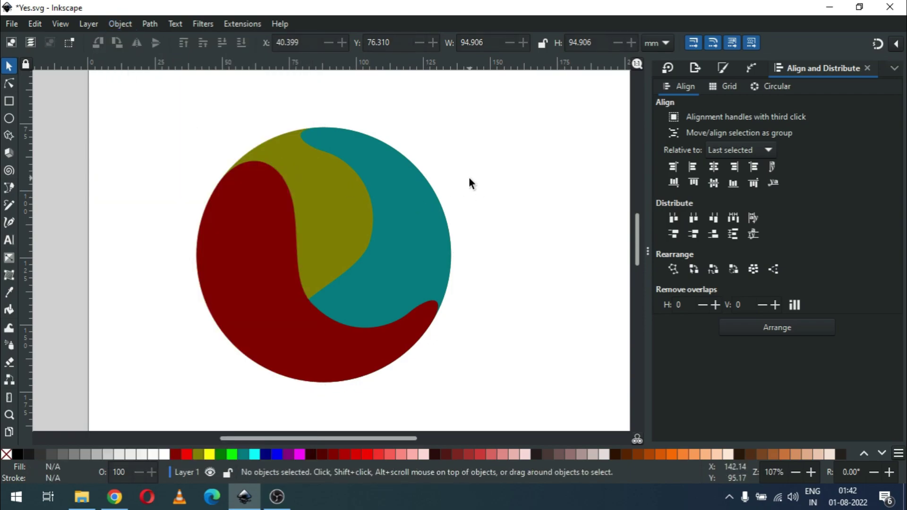
{"action": "key", "text": "ctrl+s"}
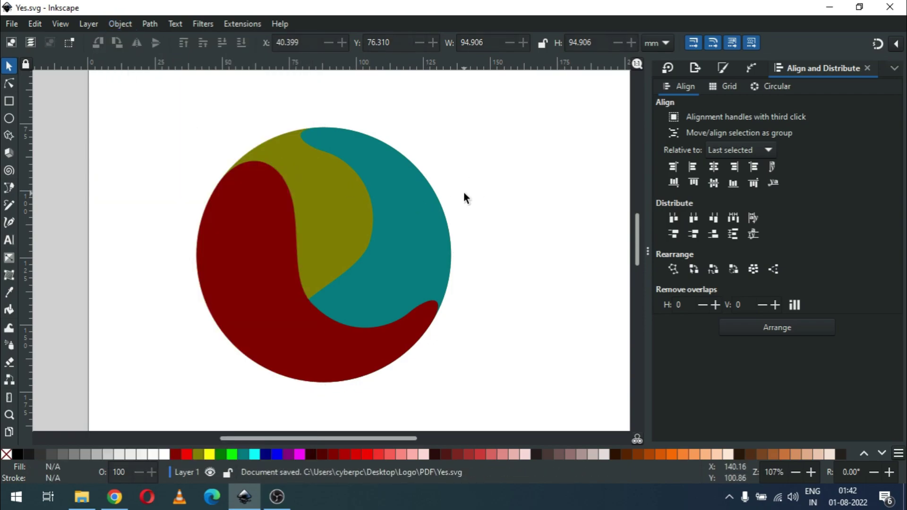
Duplicate the remaining teal shape and fill the copy with Blue (#0000FF)
{"action": "left_click", "coordinate": [406, 238]}
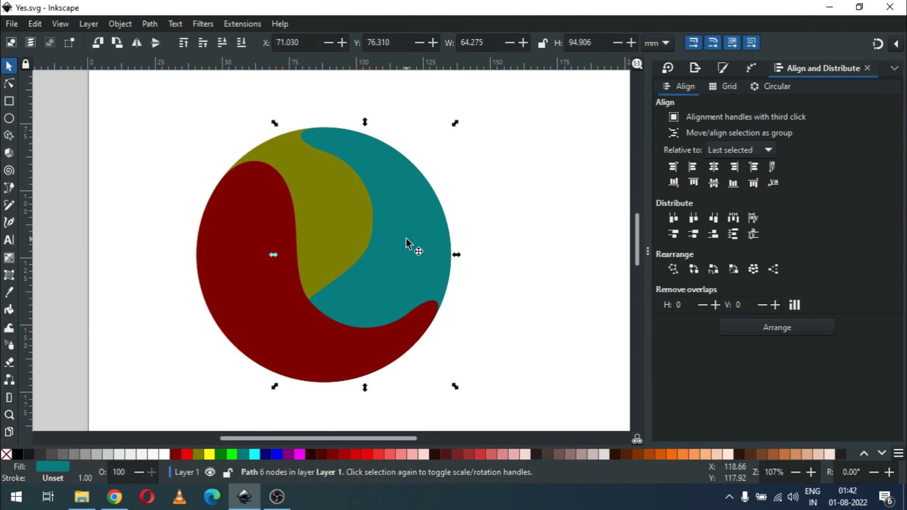
{"action": "right_click", "coordinate": [406, 239]}
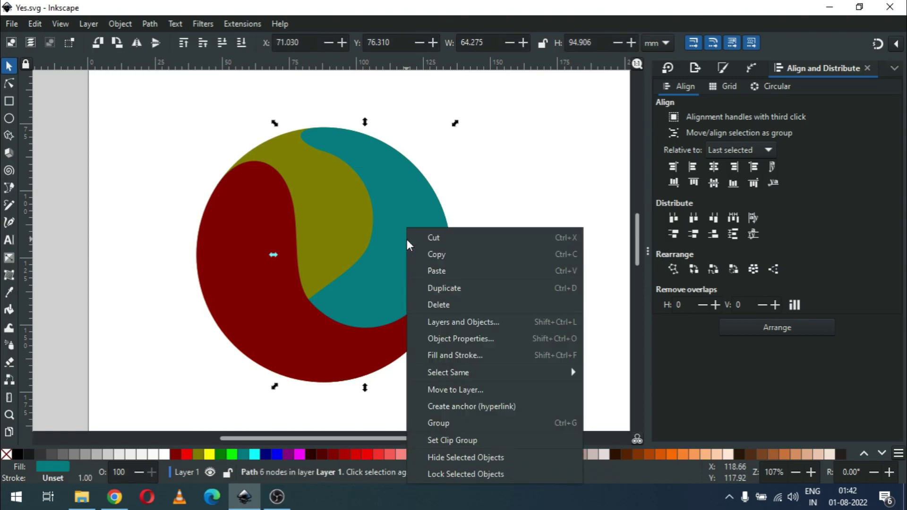
{"action": "left_click", "coordinate": [452, 288]}
{"action": "key", "text": "v"}
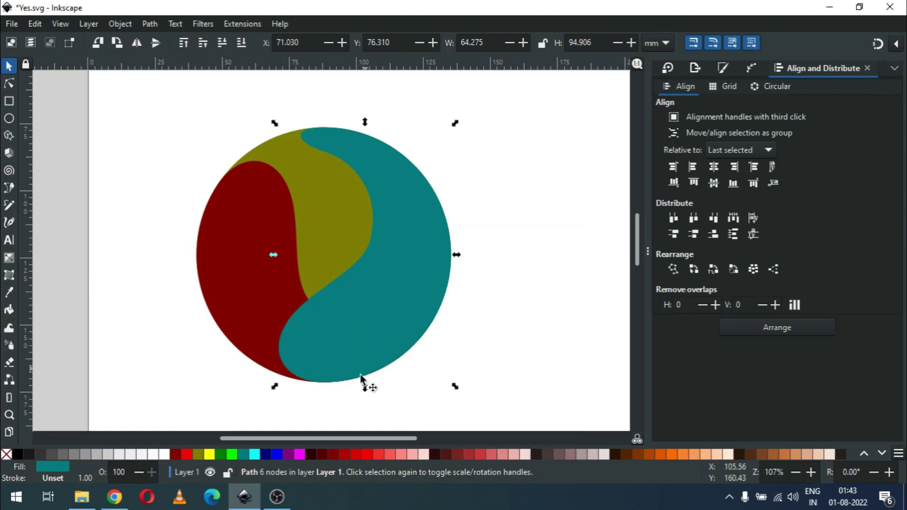
{"action": "left_click", "coordinate": [279, 454]}
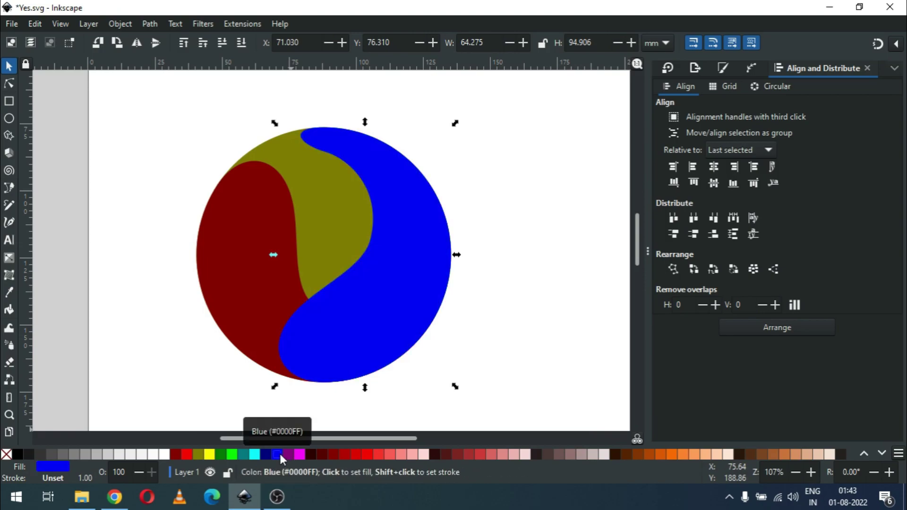
Add a node on the blue shape's outer edge at about X 110, Y 81.8 mm and delete its two nodes near the top
{"action": "left_click", "coordinate": [10, 84]}
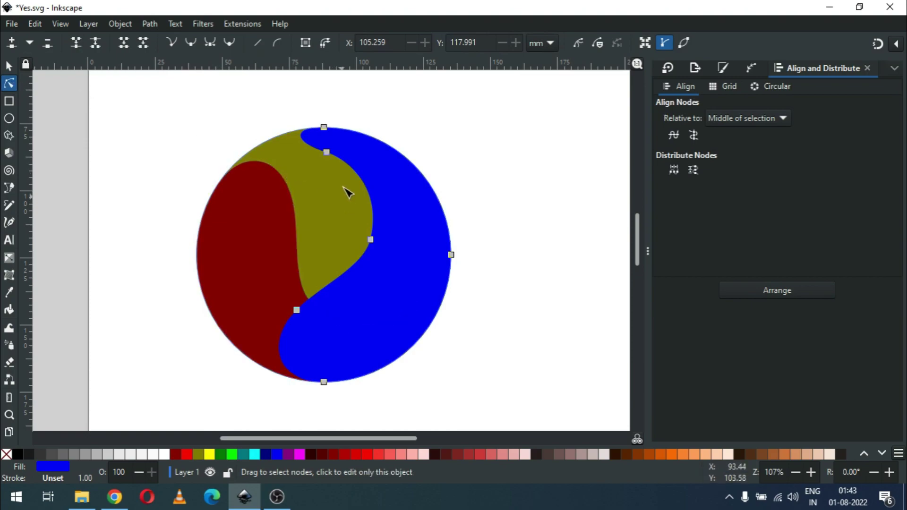
{"action": "double_click", "coordinate": [385, 143]}
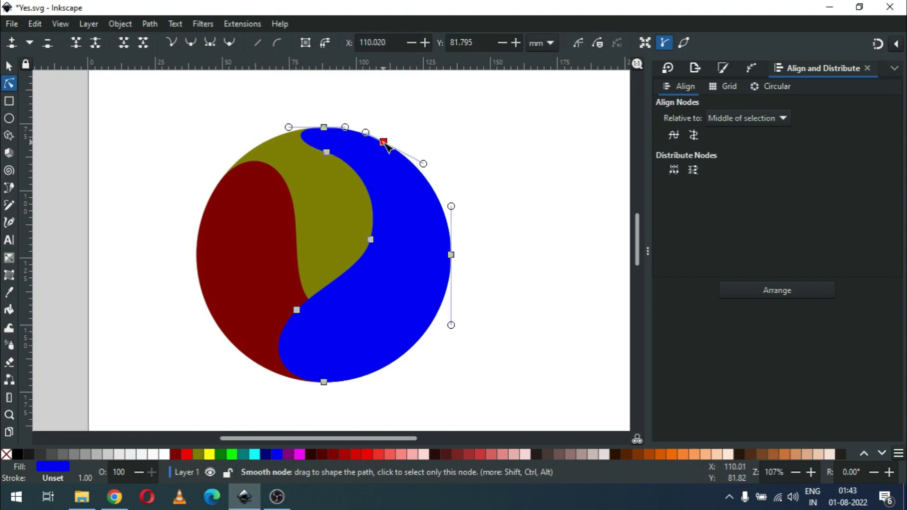
{"action": "left_click_drag", "start_coordinate": [271, 106], "coordinate": [348, 187]}
{"action": "key", "text": "Delete"}
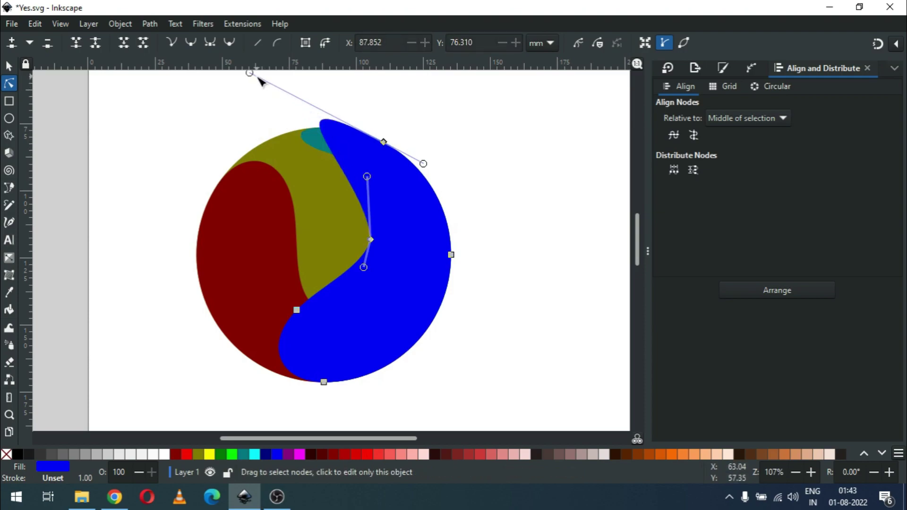
Turn the added edge node into a corner and bend its long upper handle down into the blue shape
{"action": "left_click_drag", "start_coordinate": [406, 127], "coordinate": [373, 158]}
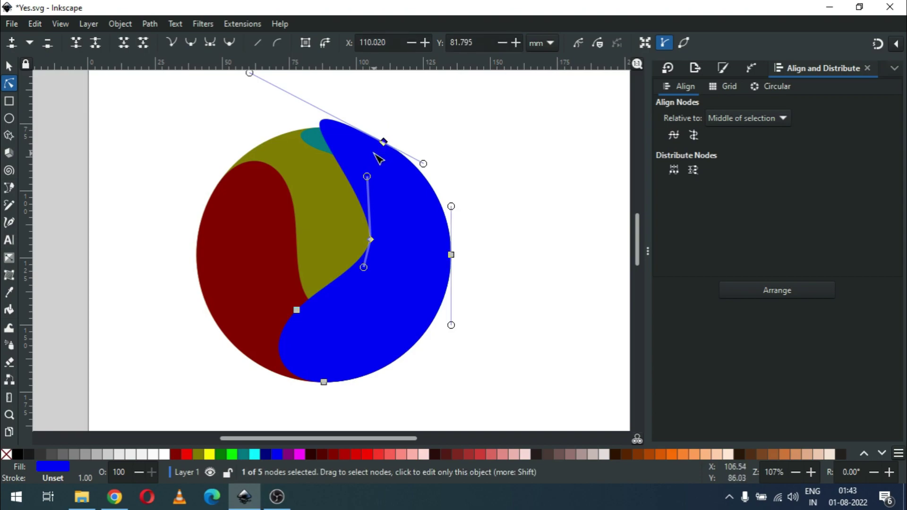
{"action": "left_click", "coordinate": [172, 44]}
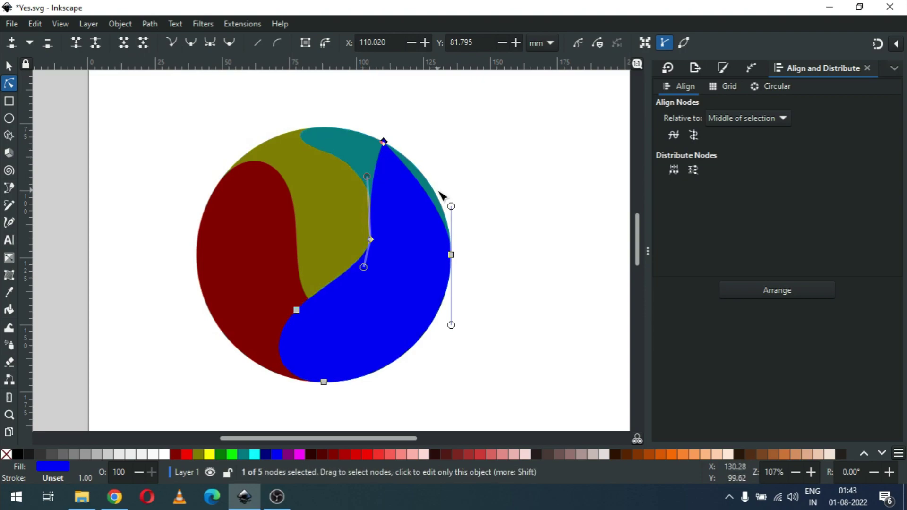
{"action": "key", "text": "ctrl+z"}
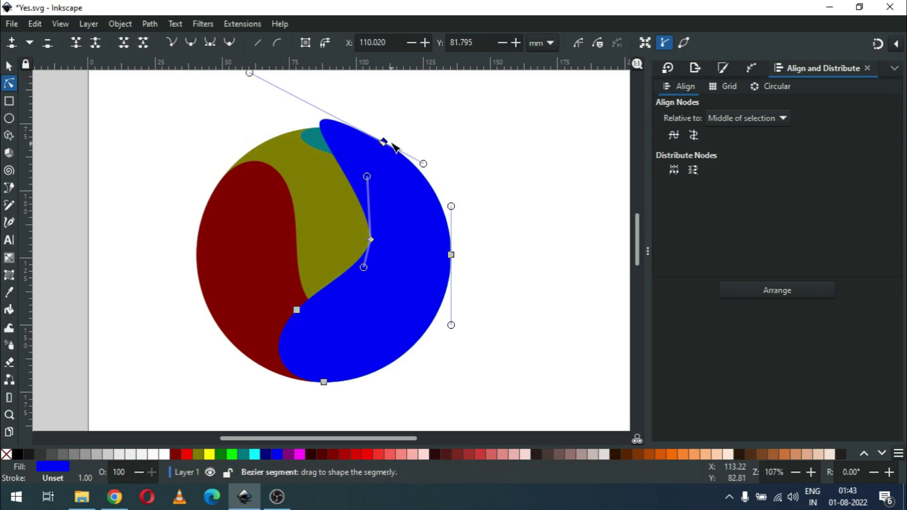
{"action": "left_click", "coordinate": [384, 142]}
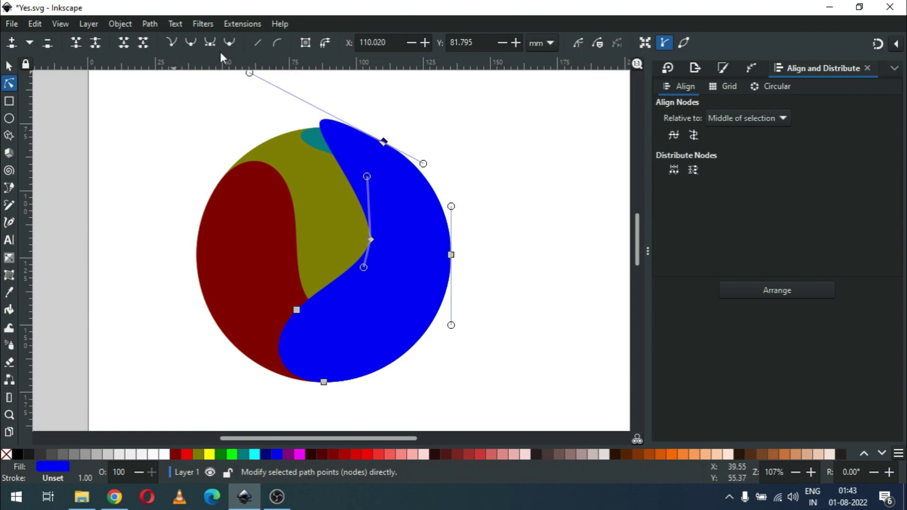
{"action": "left_click_drag", "start_coordinate": [250, 74], "coordinate": [401, 188]}
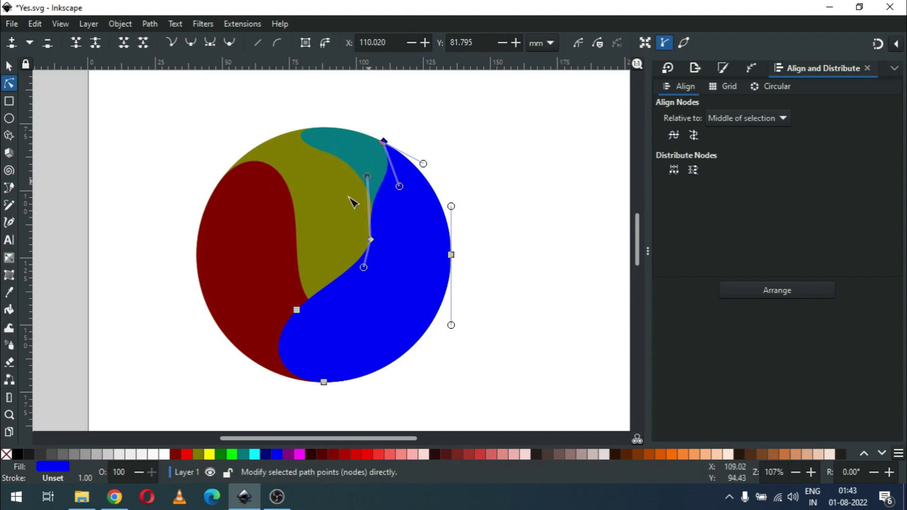
Add a node on the blue shape's inner edge at about X 92.2, Y 132.8 mm and delete the node above it
{"action": "left_click_drag", "start_coordinate": [333, 220], "coordinate": [400, 259]}
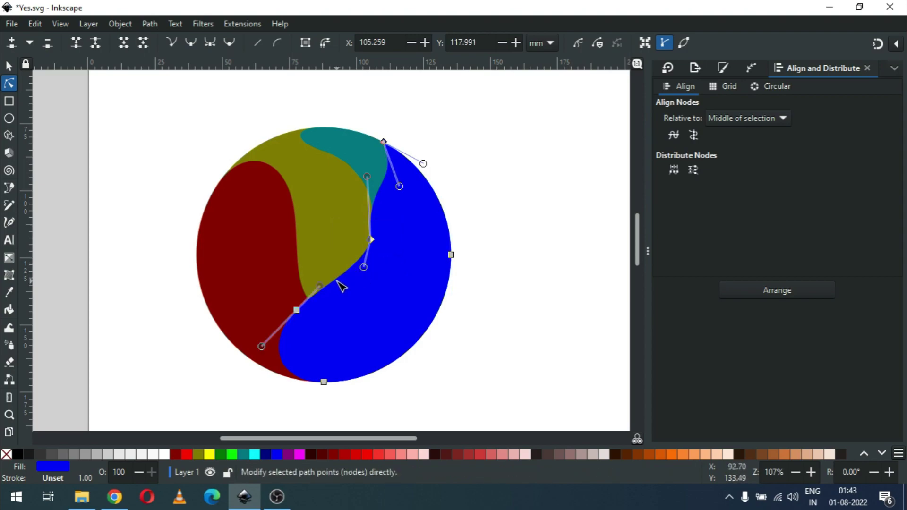
{"action": "left_click", "coordinate": [337, 280]}
{"action": "double_click", "coordinate": [337, 281]}
{"action": "left_click_drag", "start_coordinate": [346, 218], "coordinate": [399, 262]}
{"action": "key", "text": "Delete"}
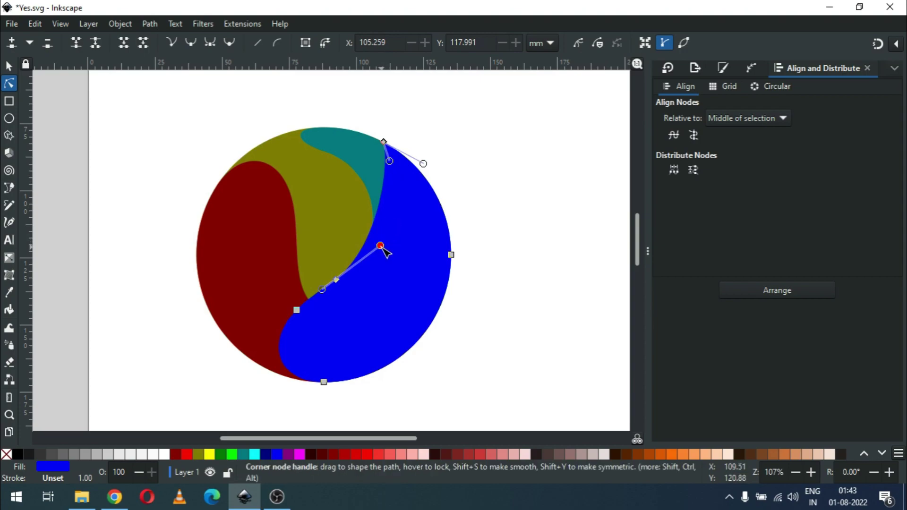
Make the added inner-edge node symmetric and adjust its handles to reshape the boundary between teal and blue
{"action": "left_click_drag", "start_coordinate": [384, 250], "coordinate": [419, 261]}
{"action": "left_click", "coordinate": [326, 215]}
{"action": "left_click", "coordinate": [369, 287]}
{"action": "left_click", "coordinate": [335, 280]}
{"action": "mouse_move", "coordinate": [422, 257]}
{"action": "left_mouse_down"}
{"action": "mouse_move", "coordinate": [411, 246]}
{"action": "mouse_move", "coordinate": [389, 255]}
{"action": "mouse_move", "coordinate": [431, 265]}
{"action": "left_mouse_up"}
{"action": "left_click", "coordinate": [210, 42]}
{"action": "left_click_drag", "start_coordinate": [241, 294], "coordinate": [297, 307]}
Add a node midway along the teal-blue boundary, pull it outward to widen the teal band, and undo the last adjustment
{"action": "double_click", "coordinate": [374, 223]}
{"action": "left_click_drag", "start_coordinate": [376, 224], "coordinate": [402, 231]}
{"action": "left_click_drag", "start_coordinate": [323, 258], "coordinate": [323, 303]}
{"action": "key", "text": "ctrl+z"}
{"action": "key", "text": "z"}
{"action": "left_click", "coordinate": [290, 176]}
{"action": "key", "text": "n"}
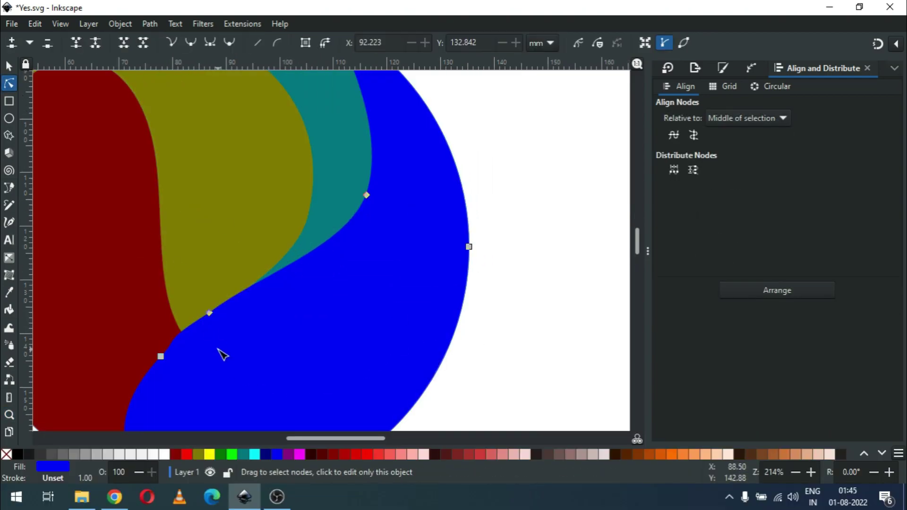
Shorten the lower handle of the blue shape's inner-edge node and move the boundary node above it slightly further outward
{"action": "left_click", "coordinate": [209, 314]}
{"action": "left_click_drag", "start_coordinate": [167, 340], "coordinate": [198, 333]}
{"action": "left_click", "coordinate": [383, 297]}
{"action": "mouse_move", "coordinate": [367, 196]}
{"action": "left_mouse_down"}
{"action": "mouse_move", "coordinate": [387, 209]}
{"action": "mouse_move", "coordinate": [379, 204]}
{"action": "left_mouse_up"}
{"action": "left_click", "coordinate": [502, 283]}
Delete the blue shape's node at about X 86.8, Y 136.1 mm and extend the next lower node's handle to about 27 mm
{"action": "key", "text": "minus"}
{"action": "key", "text": "minus"}
{"action": "key", "text": "z"}
{"action": "left_click_drag", "start_coordinate": [205, 247], "coordinate": [432, 330]}
{"action": "key", "text": "n"}
{"action": "left_click", "coordinate": [231, 223]}
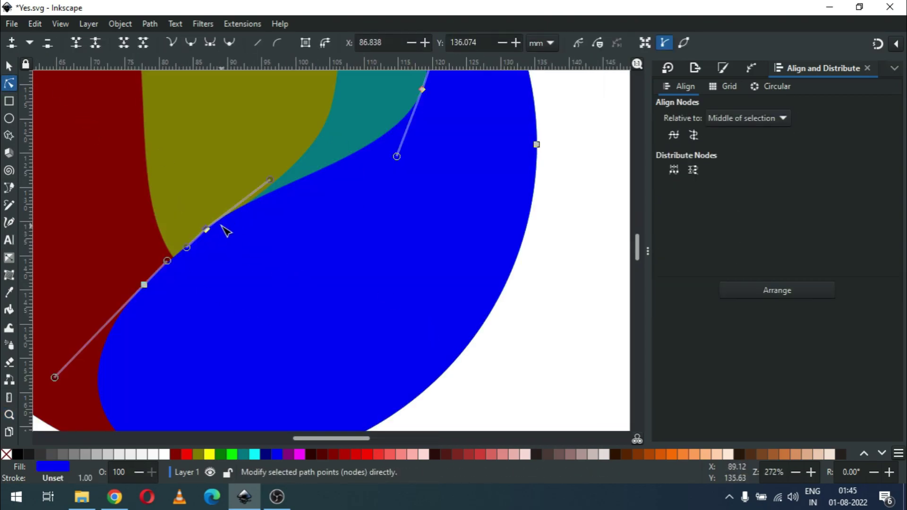
{"action": "key", "text": "Delete"}
{"action": "left_click_drag", "start_coordinate": [205, 194], "coordinate": [282, 165]}
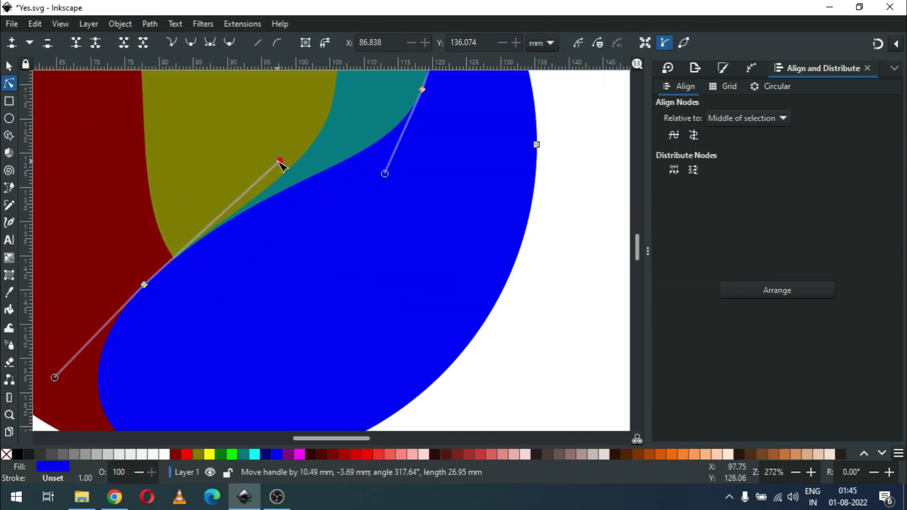
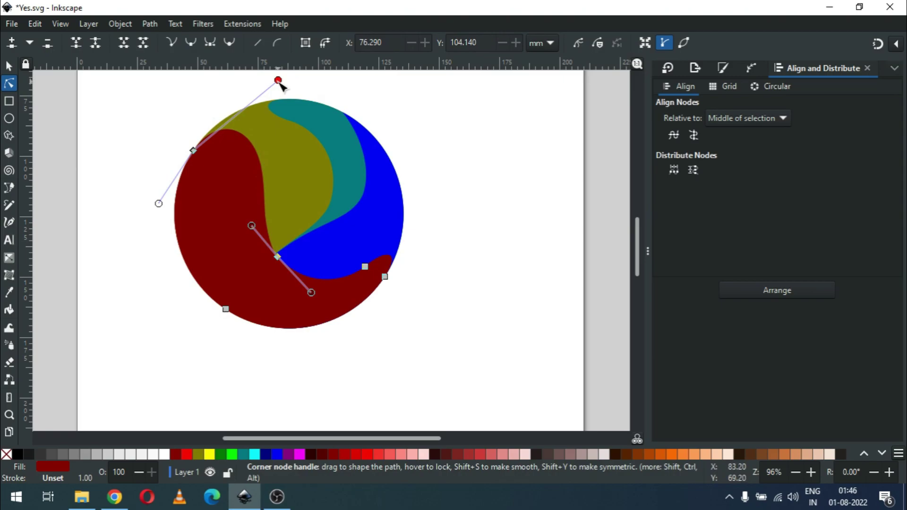
Pull the upper handle of the duplicated dark red shape's upper-left node inward and fill the shape with green
{"action": "left_click_drag", "start_coordinate": [277, 80], "coordinate": [213, 220]}
{"action": "left_click", "coordinate": [9, 67]}
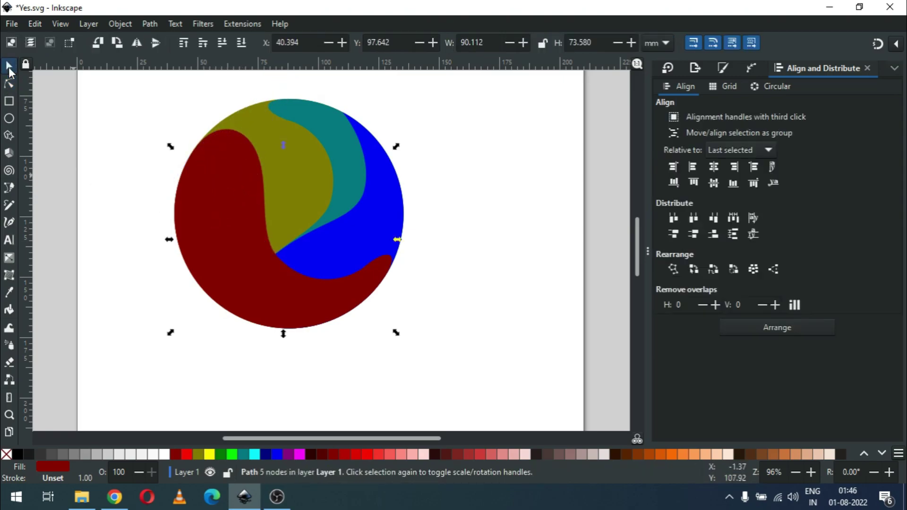
{"action": "left_click", "coordinate": [219, 455]}
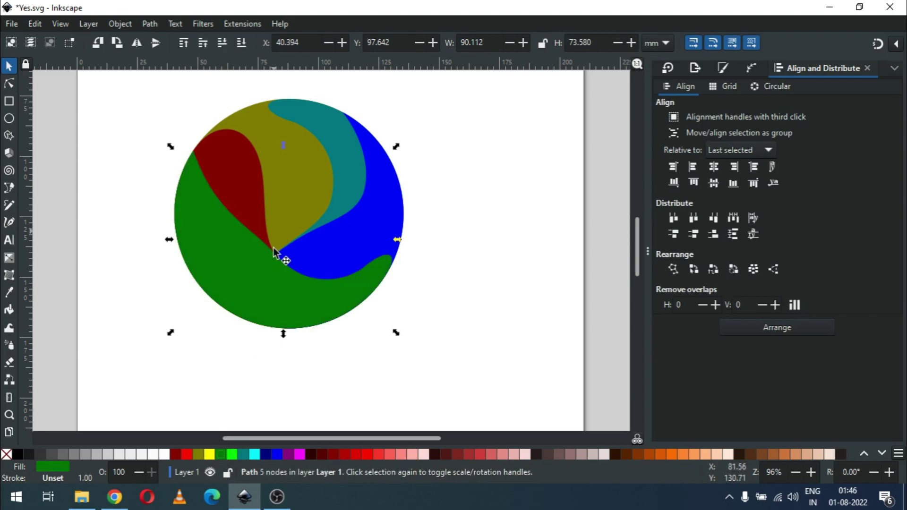
Adjust the handles of the green shape's upper-left and central nodes to form a gentle curved edge against the dark red
{"action": "left_click", "coordinate": [8, 84]}
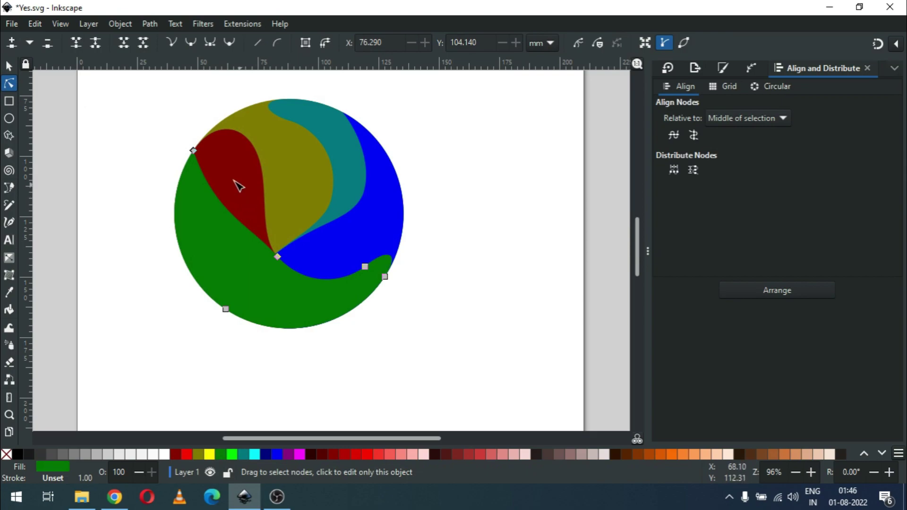
{"action": "left_click_drag", "start_coordinate": [178, 125], "coordinate": [226, 182]}
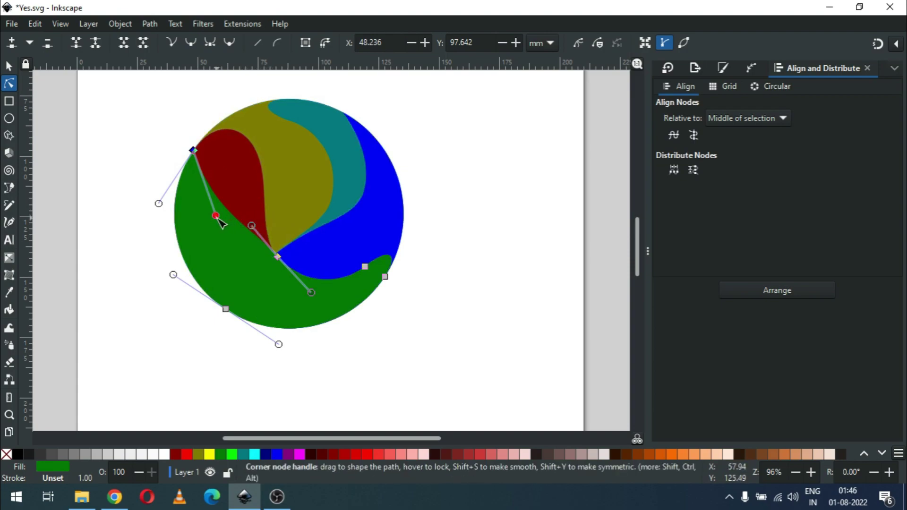
{"action": "left_click_drag", "start_coordinate": [220, 224], "coordinate": [196, 254]}
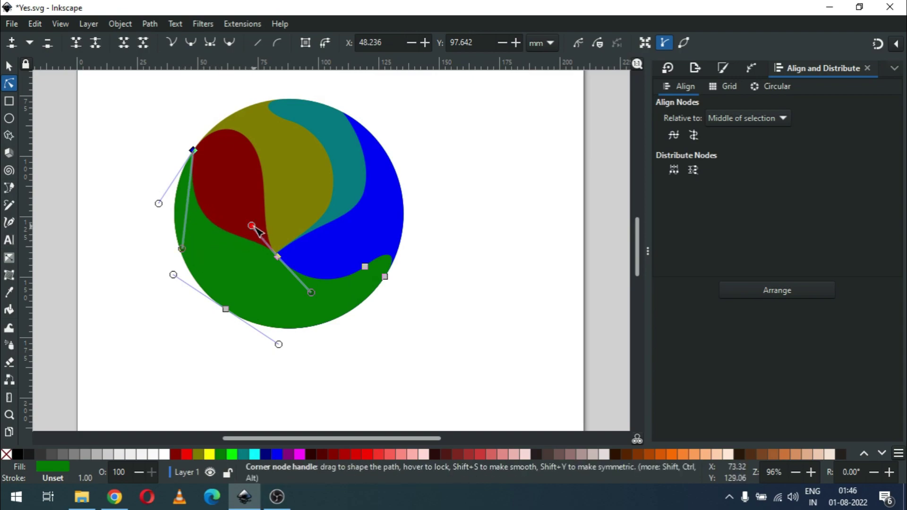
{"action": "left_click_drag", "start_coordinate": [254, 227], "coordinate": [257, 250]}
{"action": "left_click_drag", "start_coordinate": [185, 250], "coordinate": [212, 212]}
{"action": "left_click_drag", "start_coordinate": [255, 249], "coordinate": [242, 227]}
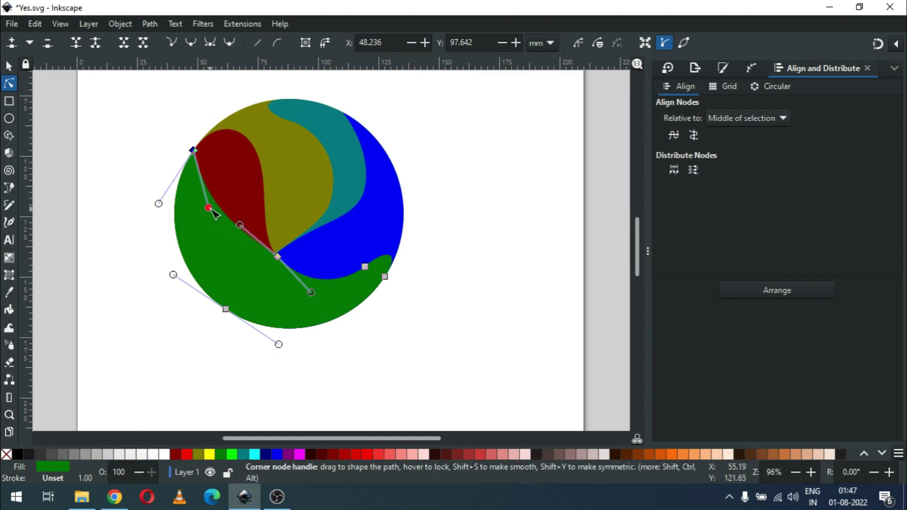
{"action": "left_click_drag", "start_coordinate": [216, 211], "coordinate": [211, 191]}
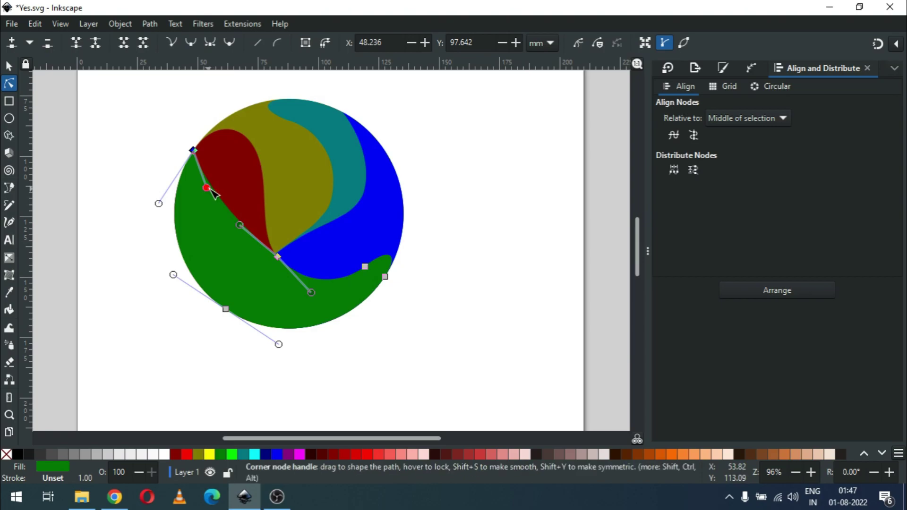
Leave node editing, deselect the green shape and save the drawing
{"action": "left_click", "coordinate": [10, 66]}
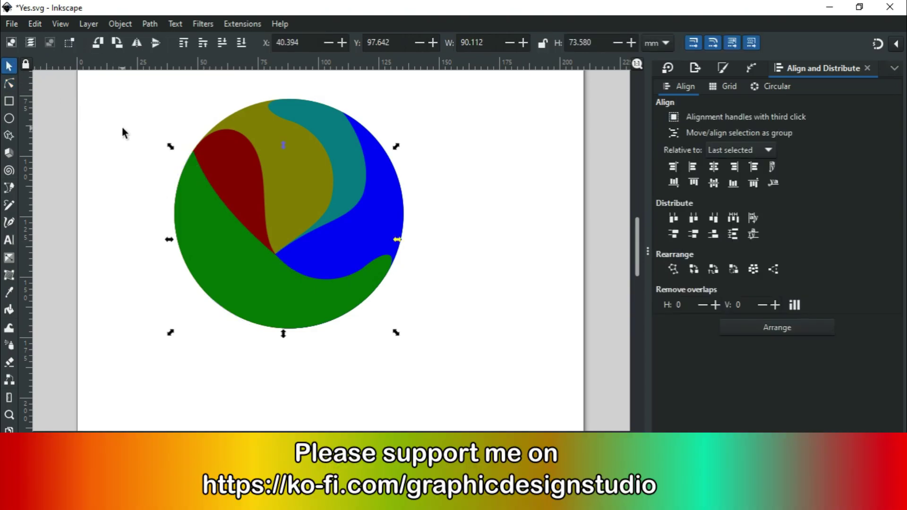
{"action": "left_click", "coordinate": [123, 132]}
{"action": "key", "text": "ctrl+s"}
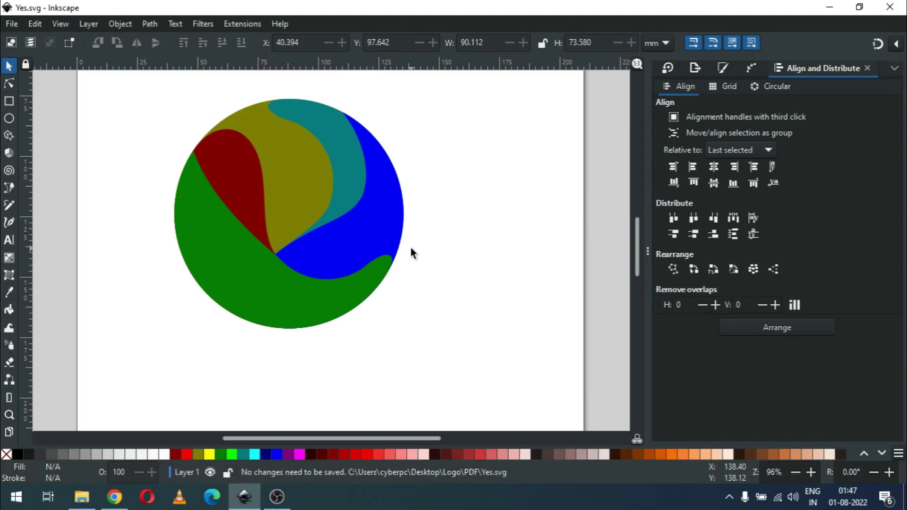
Move the olive shape out of the circle onto the blank page area and delete it
{"action": "left_click", "coordinate": [305, 169]}
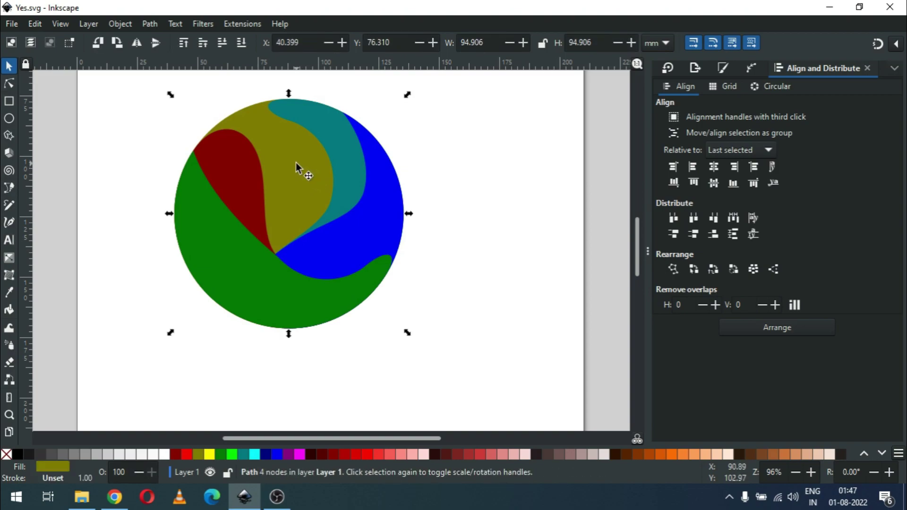
{"action": "left_click_drag", "start_coordinate": [296, 162], "coordinate": [533, 226]}
{"action": "key", "text": "Delete"}
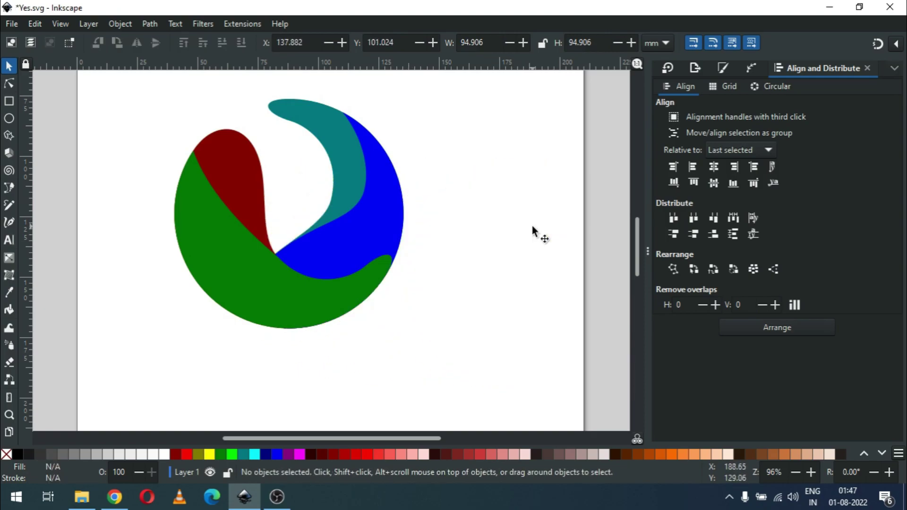
Lower the dark red and teal shapes together in the stacking order and save the drawing
{"action": "left_click", "coordinate": [385, 230]}
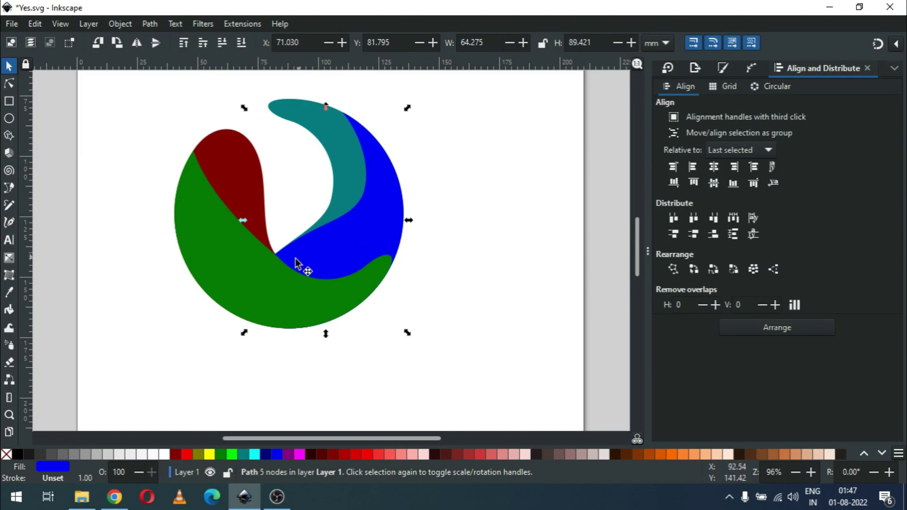
{"action": "left_click", "coordinate": [441, 222]}
{"action": "left_click", "coordinate": [249, 176]}
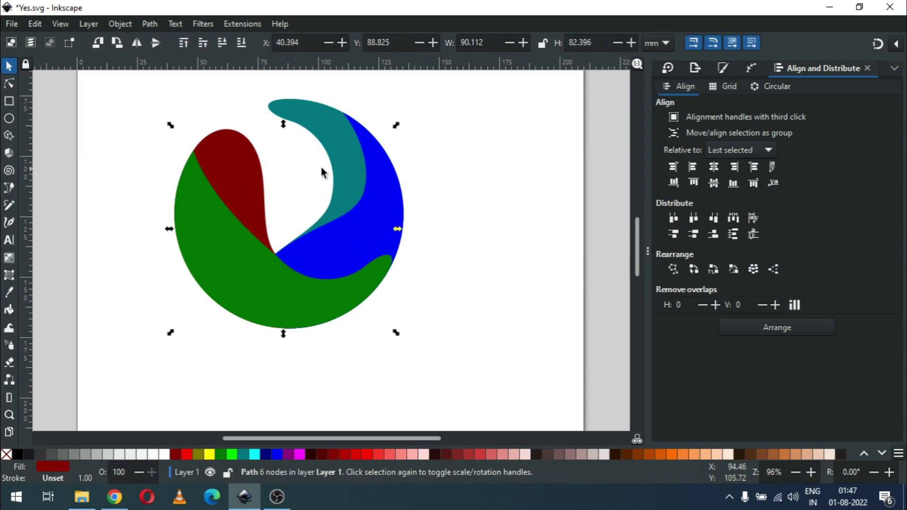
{"action": "left_click", "coordinate": [324, 133], "text": "shift"}
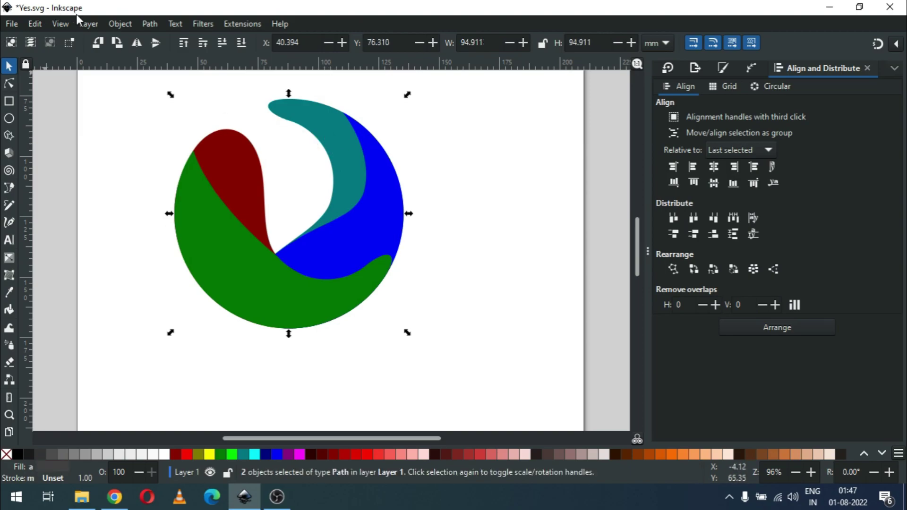
{"action": "left_click", "coordinate": [122, 24]}
{"action": "left_click", "coordinate": [140, 327]}
{"action": "left_click", "coordinate": [464, 325]}
{"action": "key", "text": "ctrl+s"}
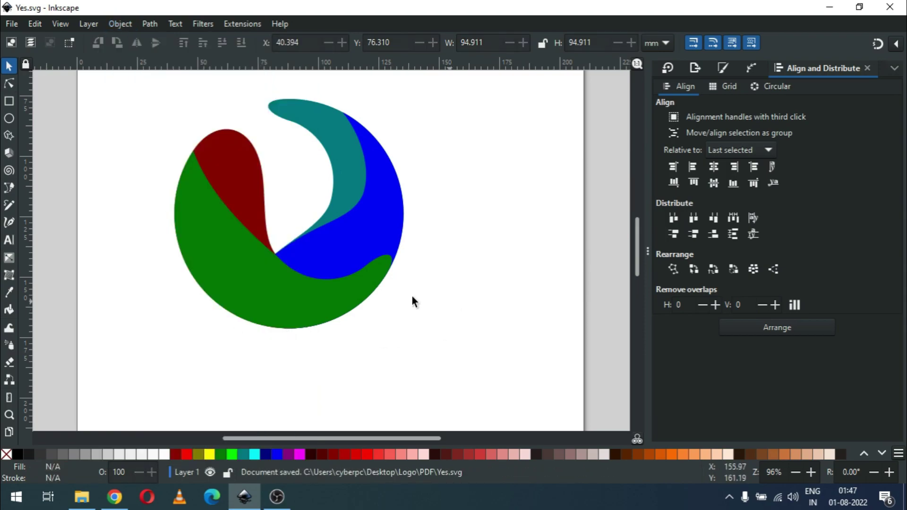
Duplicate the green and blue shapes together and fill both copies with purple
{"action": "left_click", "coordinate": [266, 295]}
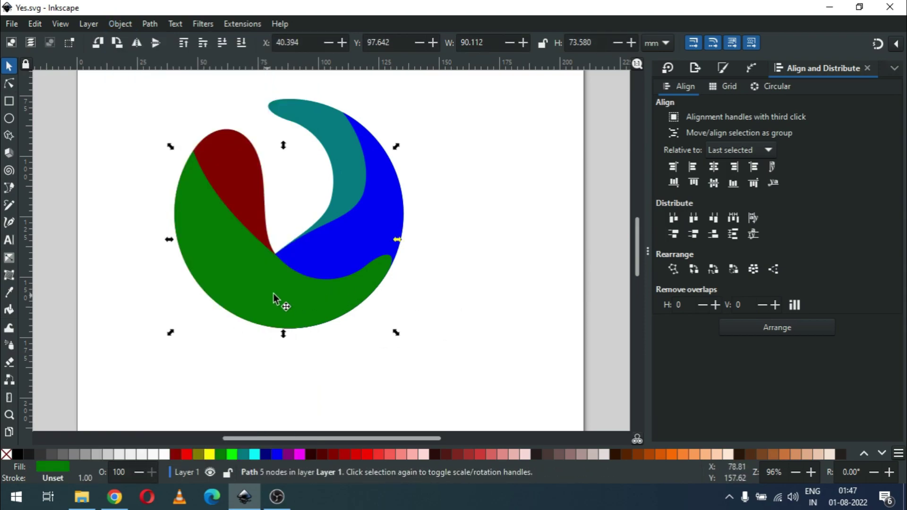
{"action": "left_click", "coordinate": [356, 228], "text": "shift"}
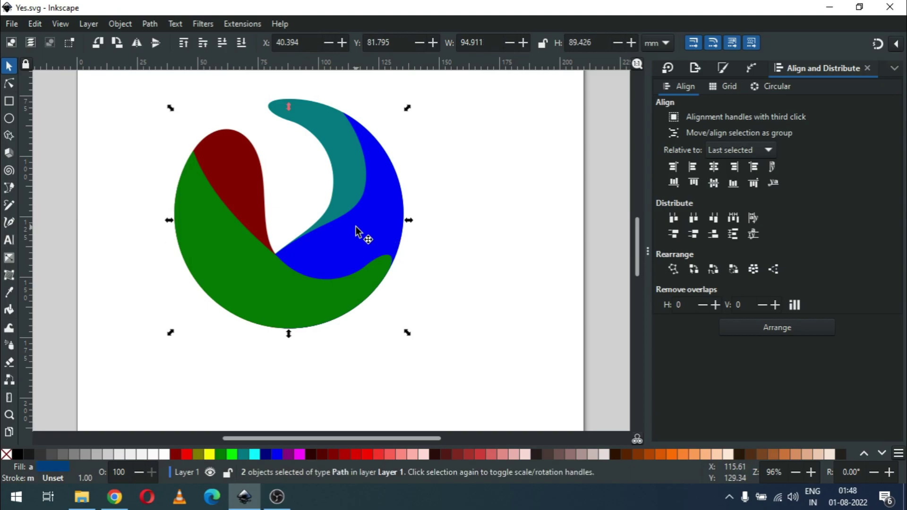
{"action": "right_click", "coordinate": [356, 226]}
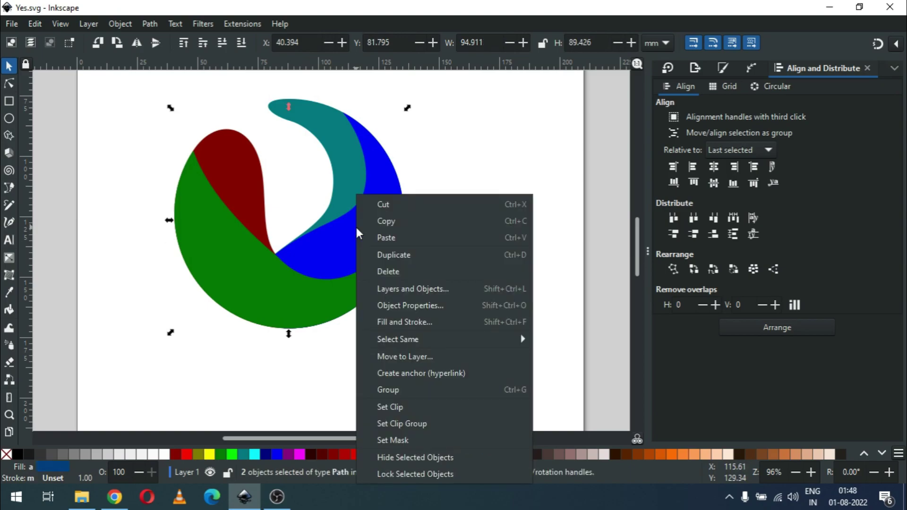
{"action": "left_click", "coordinate": [386, 255]}
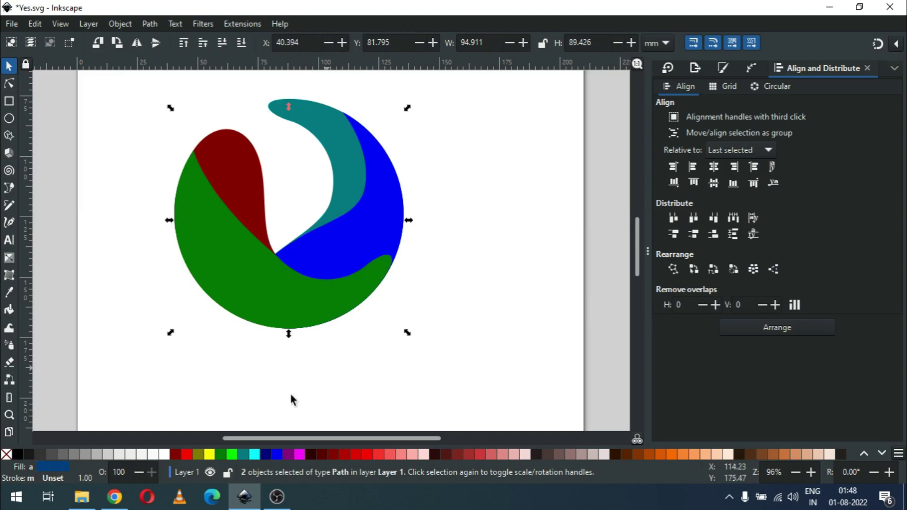
{"action": "left_click", "coordinate": [289, 452]}
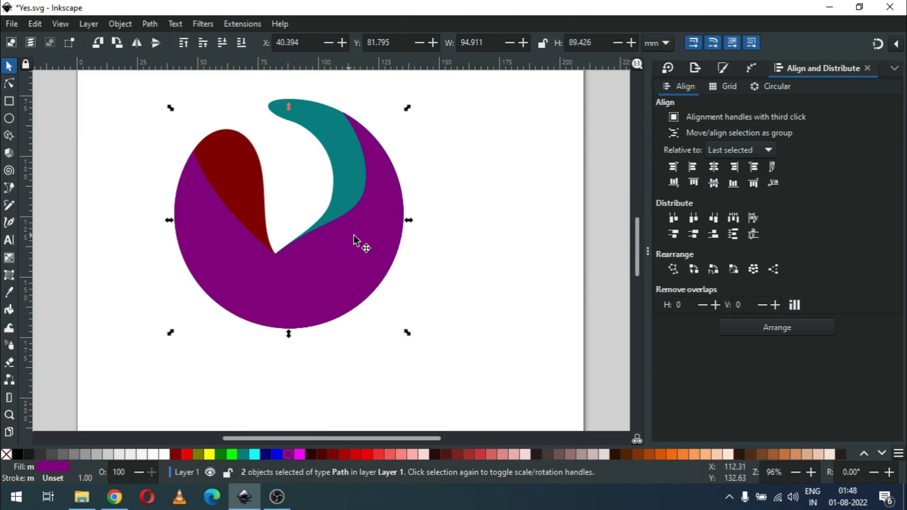
Combine the two purple copies with the Intersection path operation and save the drawing
{"action": "left_click", "coordinate": [152, 23]}
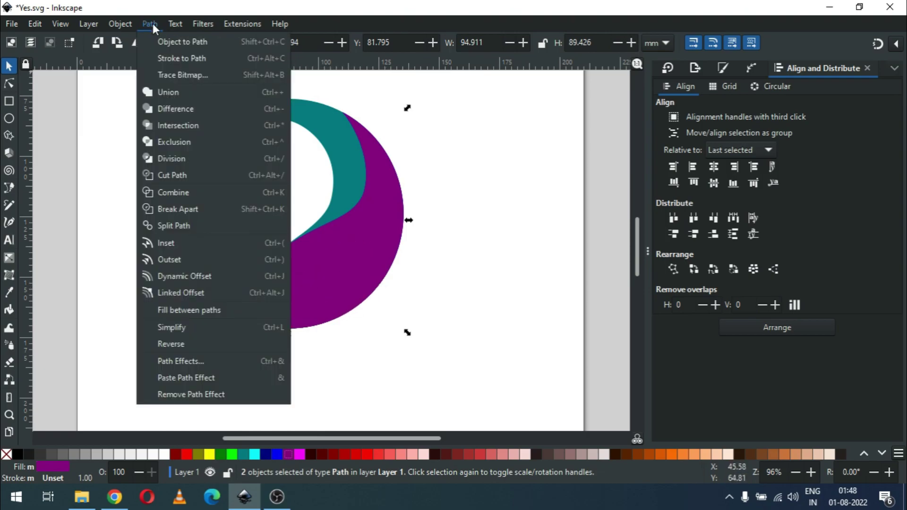
{"action": "left_click", "coordinate": [169, 126]}
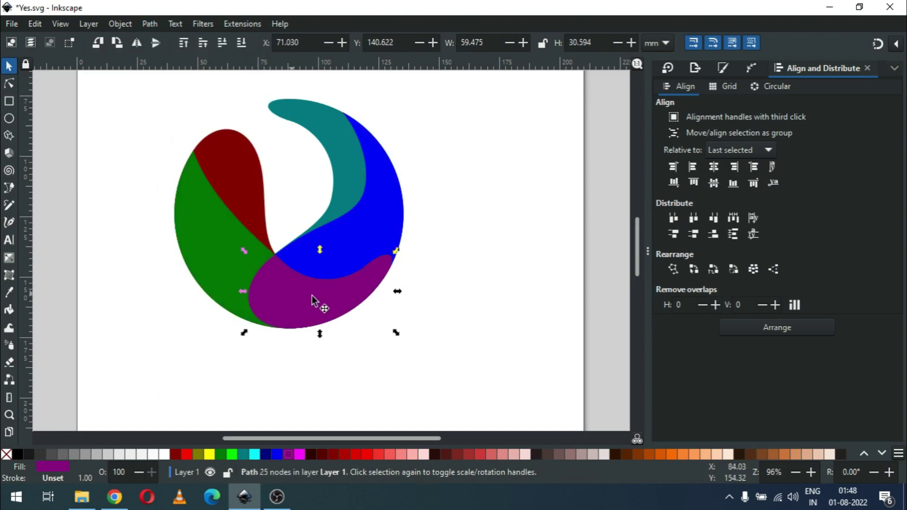
{"action": "left_click", "coordinate": [457, 254]}
{"action": "key", "text": "ctrl+s"}
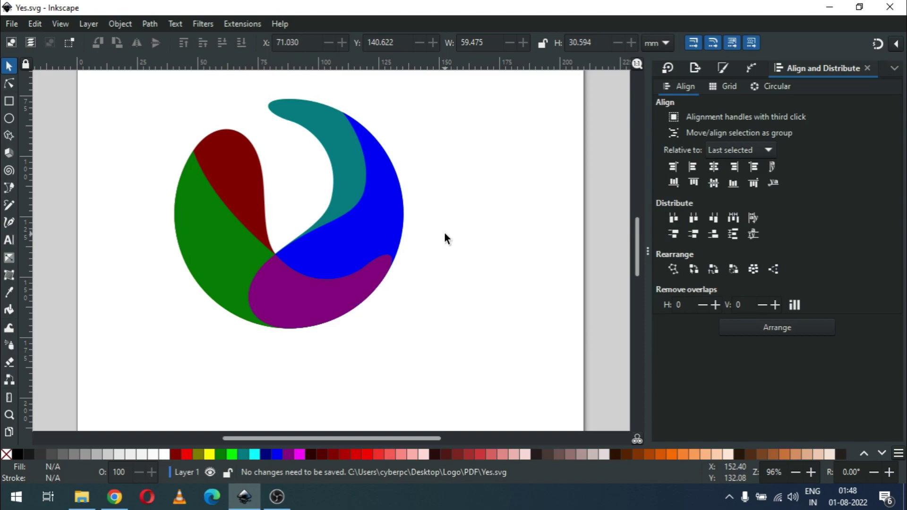
Change the teal shape's flat fill to a radial gradient
{"action": "left_click", "coordinate": [339, 155]}
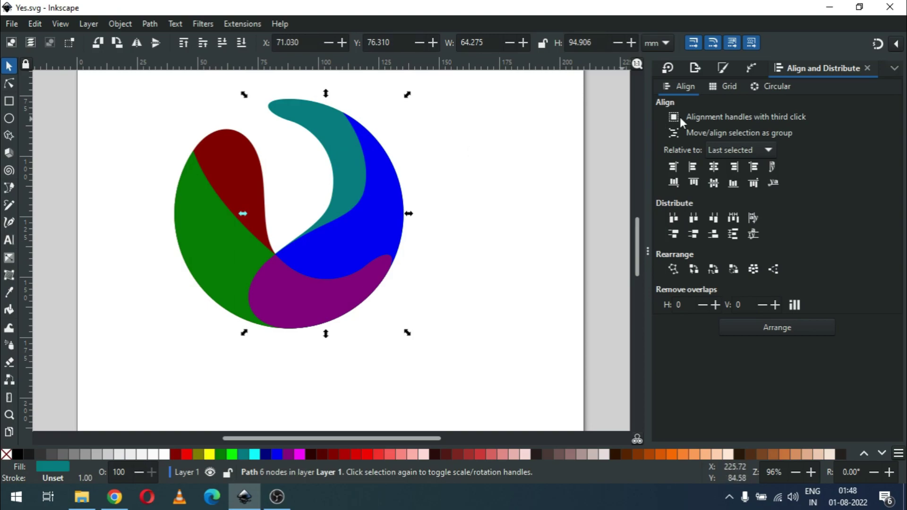
{"action": "left_click", "coordinate": [722, 69]}
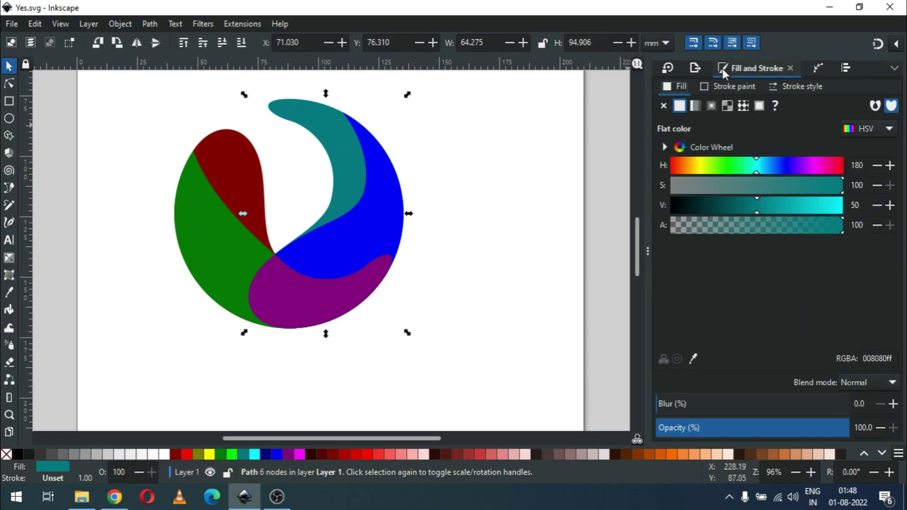
{"action": "left_click", "coordinate": [712, 105]}
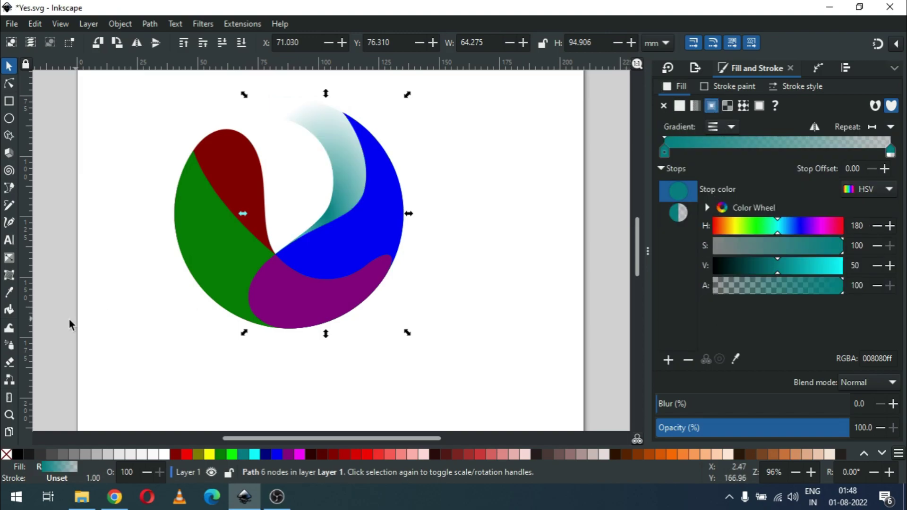
Shift the radial gradient's centre left into the white opening and set the centre stop's V value to 28
{"action": "left_click", "coordinate": [9, 259]}
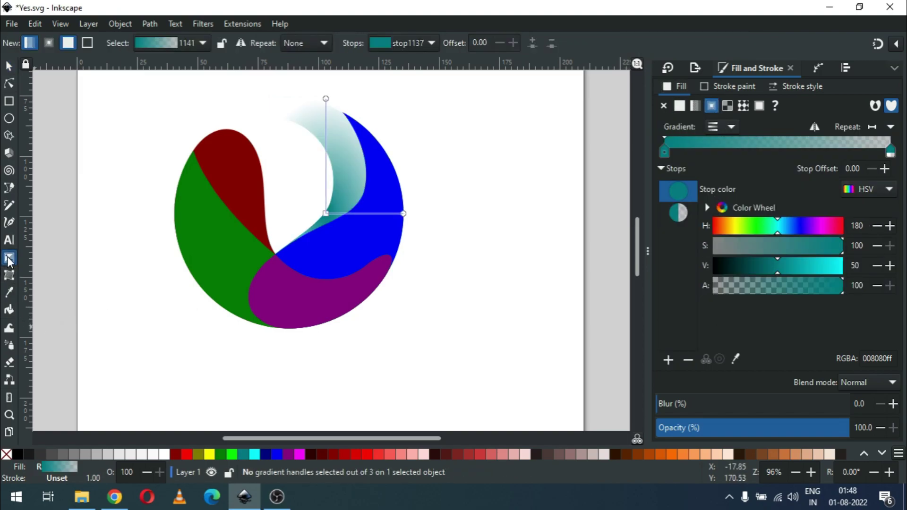
{"action": "left_click_drag", "start_coordinate": [330, 218], "coordinate": [297, 224]}
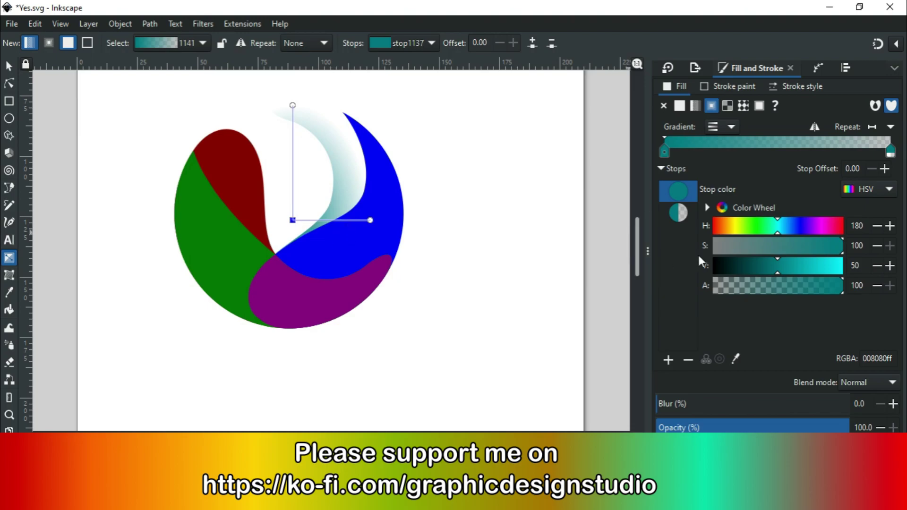
{"action": "left_click", "coordinate": [750, 268]}
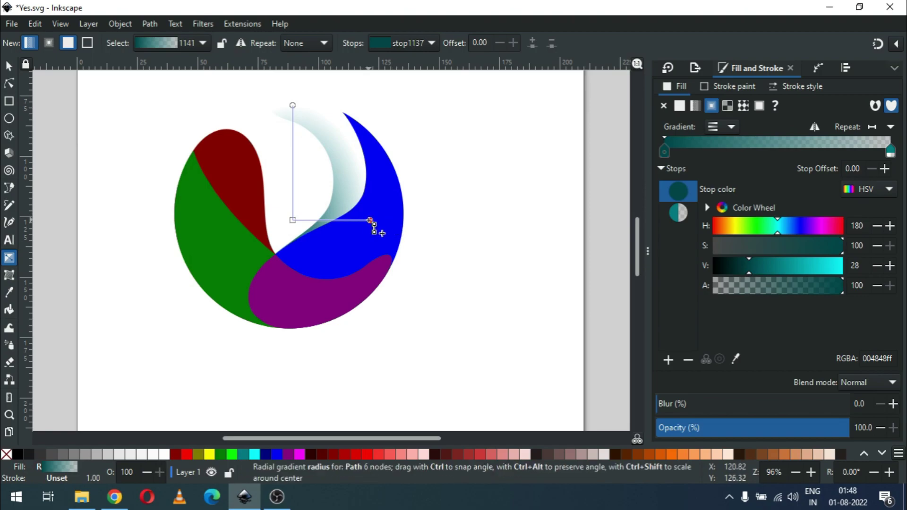
Set the gradient's transparent outer stop to the dark green palette colour #005522
{"action": "left_click", "coordinate": [371, 221]}
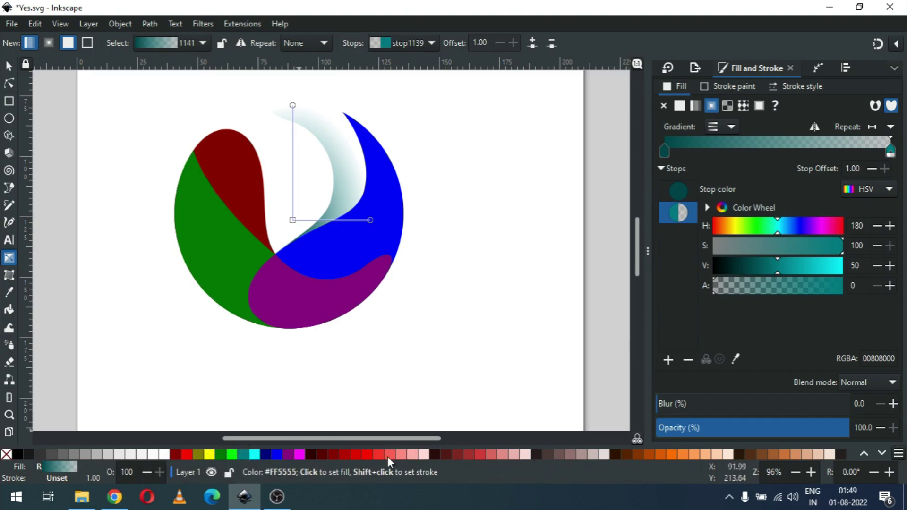
{"action": "left_click", "coordinate": [887, 453]}
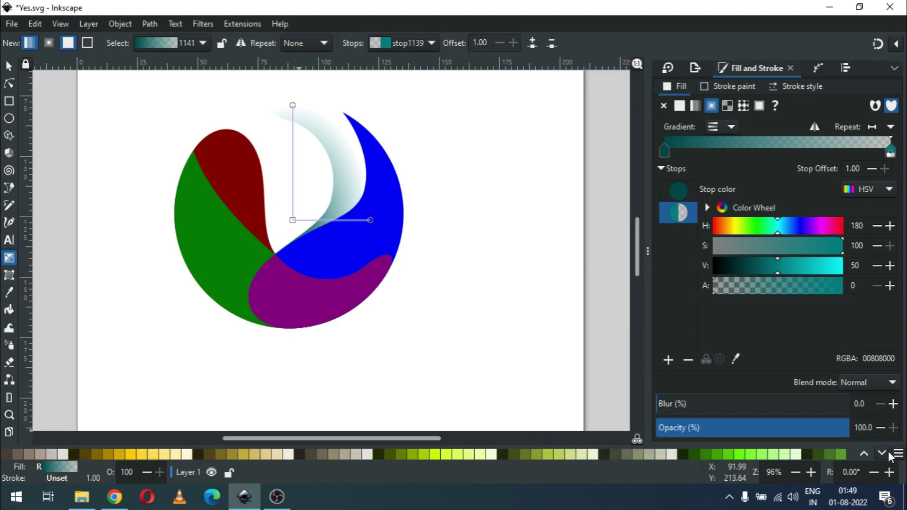
{"action": "left_click", "coordinate": [887, 452]}
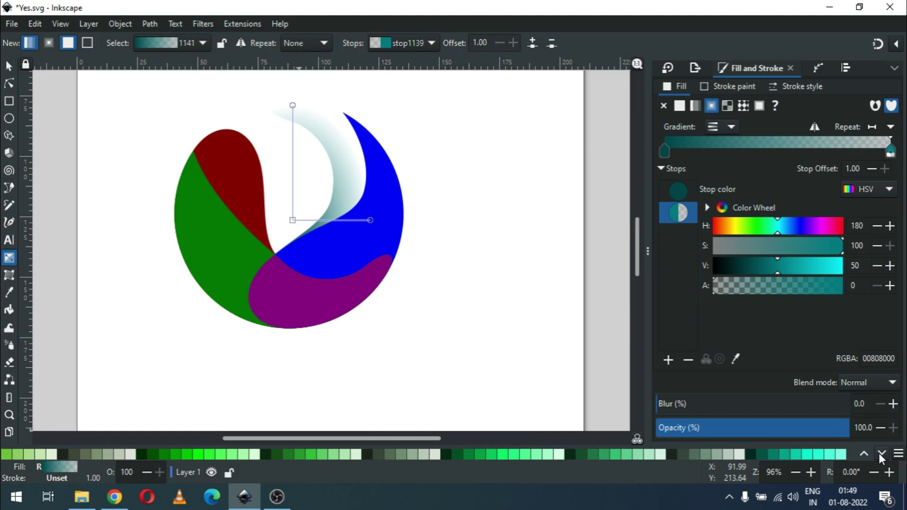
{"action": "left_click", "coordinate": [879, 453]}
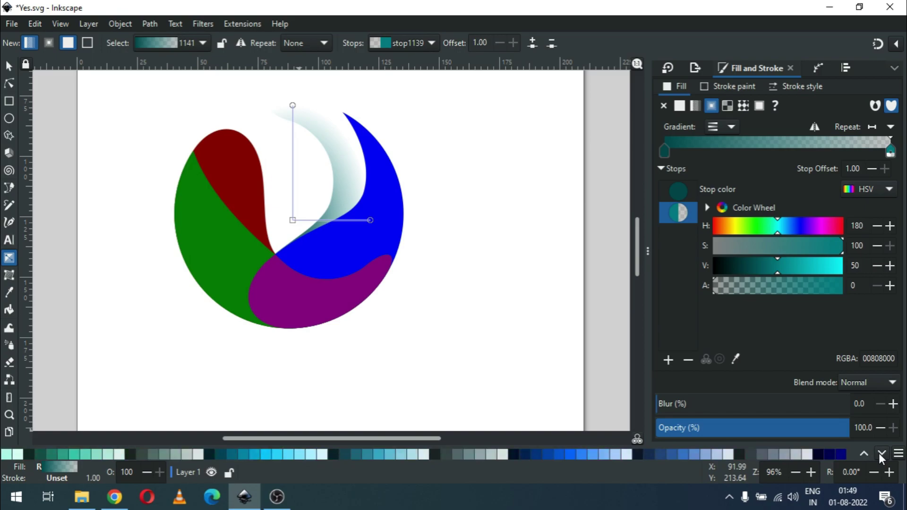
{"action": "left_click", "coordinate": [863, 454]}
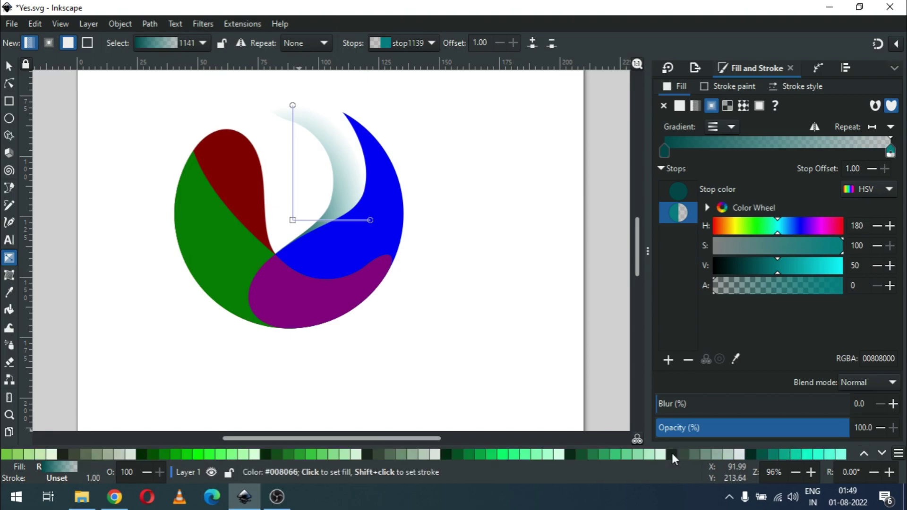
{"action": "left_click", "coordinate": [479, 455]}
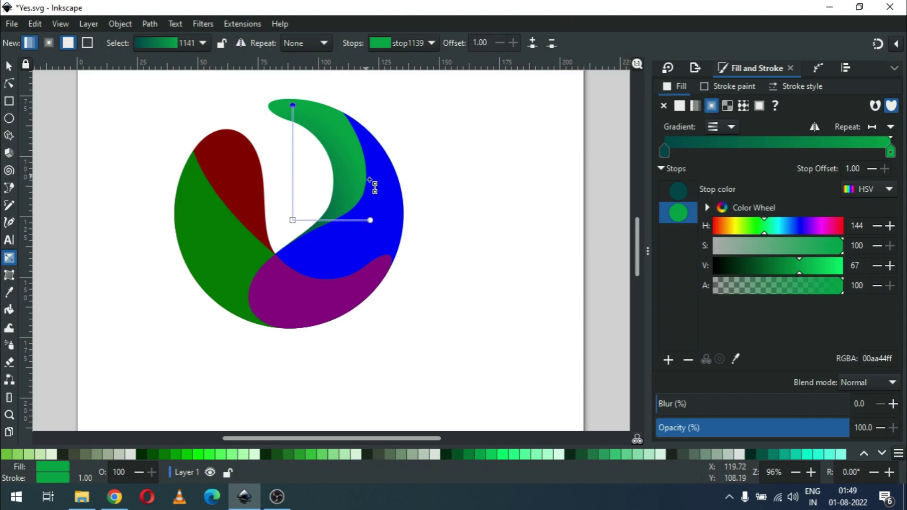
{"action": "left_click", "coordinate": [456, 455]}
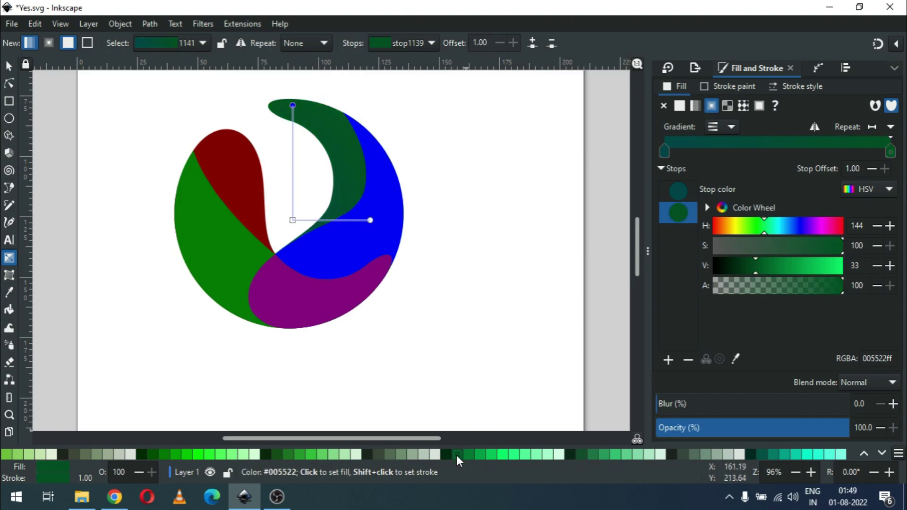
Set the gradient's centre stop to bright green #00D455 and add a middle stop at offset 0.55
{"action": "left_click", "coordinate": [293, 220]}
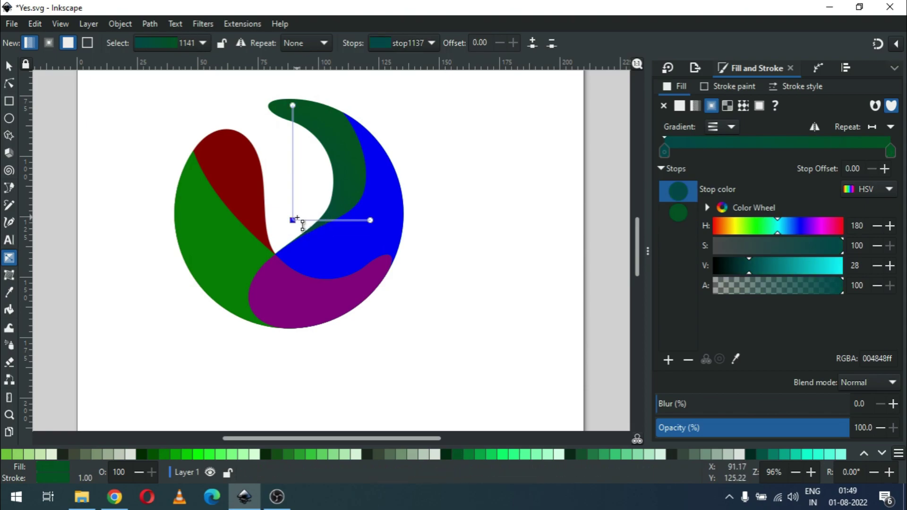
{"action": "left_click", "coordinate": [488, 453]}
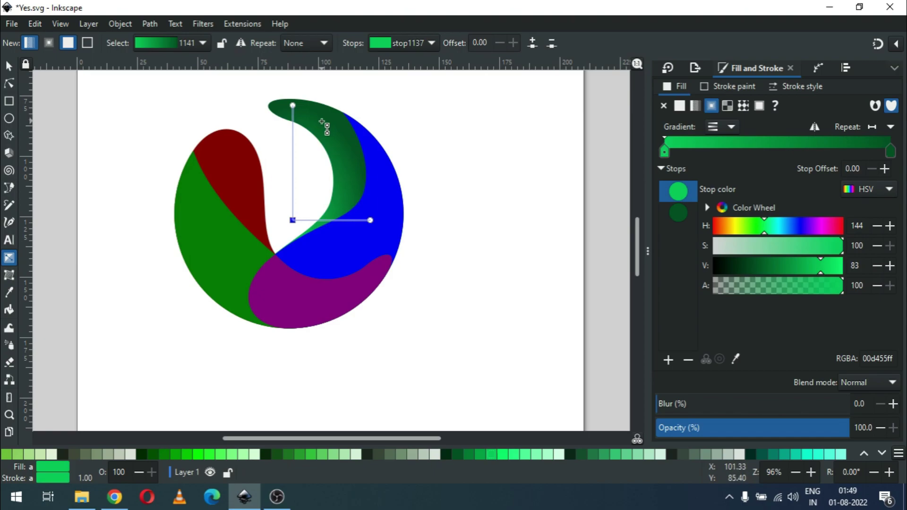
{"action": "double_click", "coordinate": [291, 157]}
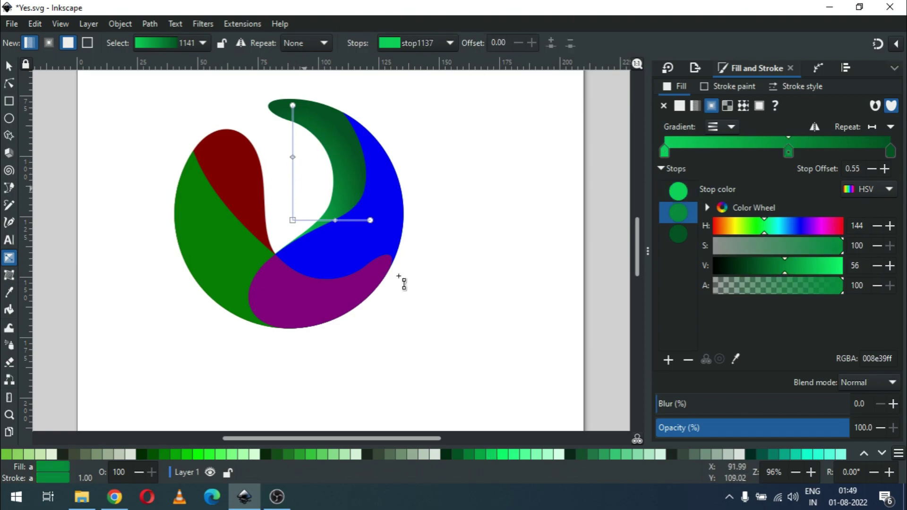
Try to colour the gradient's middle stop with green #00AA44 and undo the change
{"action": "left_click", "coordinate": [479, 455]}
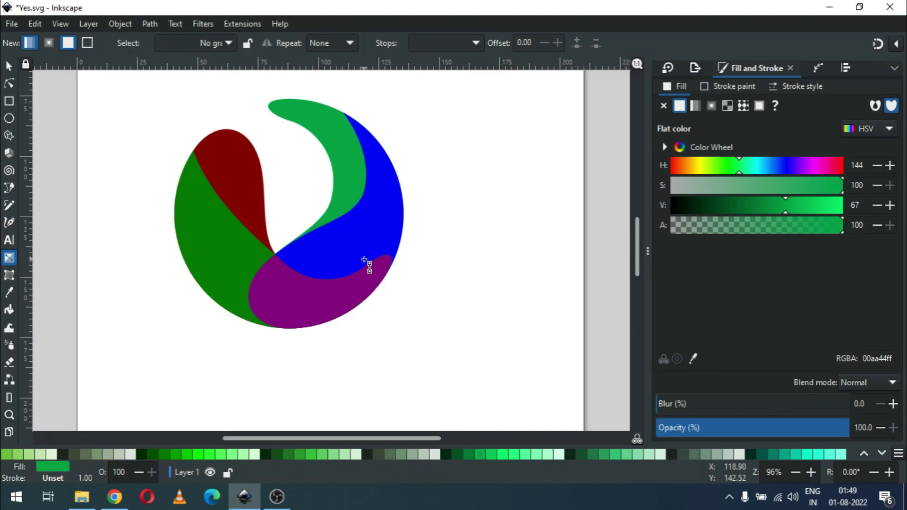
{"action": "key", "text": "ctrl+z"}
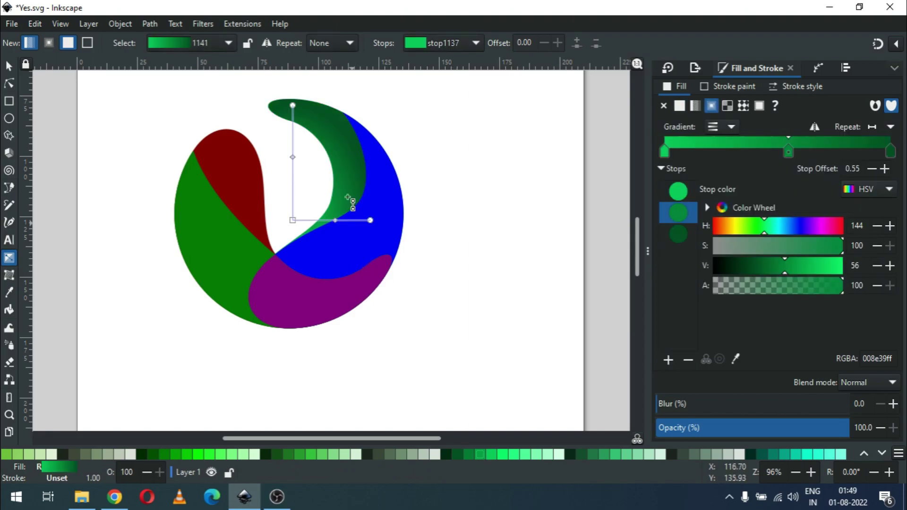
Set the radial gradient's middle stop to green #00AA44 and move it outward to offset 0.68
{"action": "left_click", "coordinate": [292, 157]}
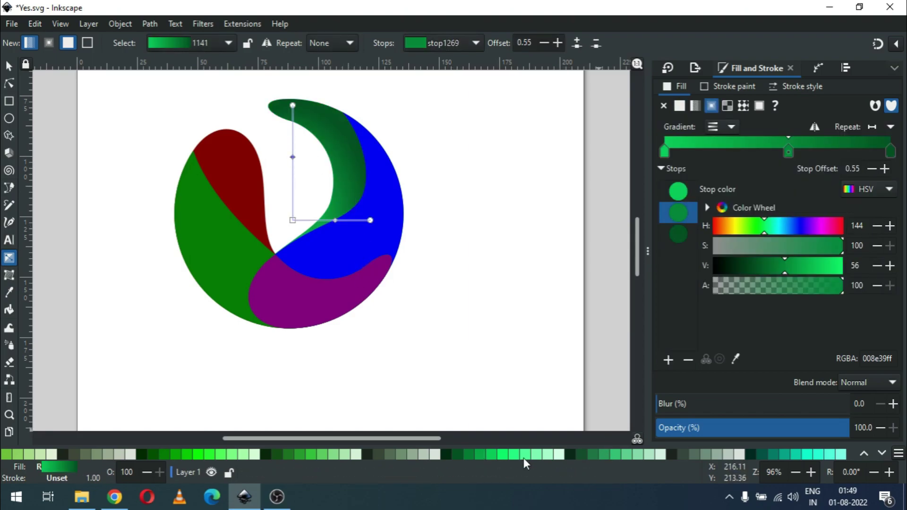
{"action": "left_click", "coordinate": [482, 455]}
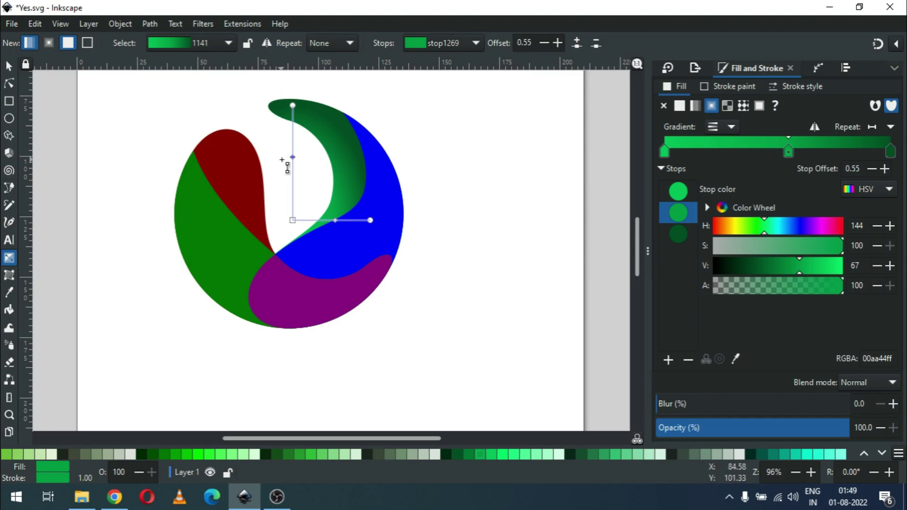
{"action": "left_click_drag", "start_coordinate": [291, 151], "coordinate": [293, 142]}
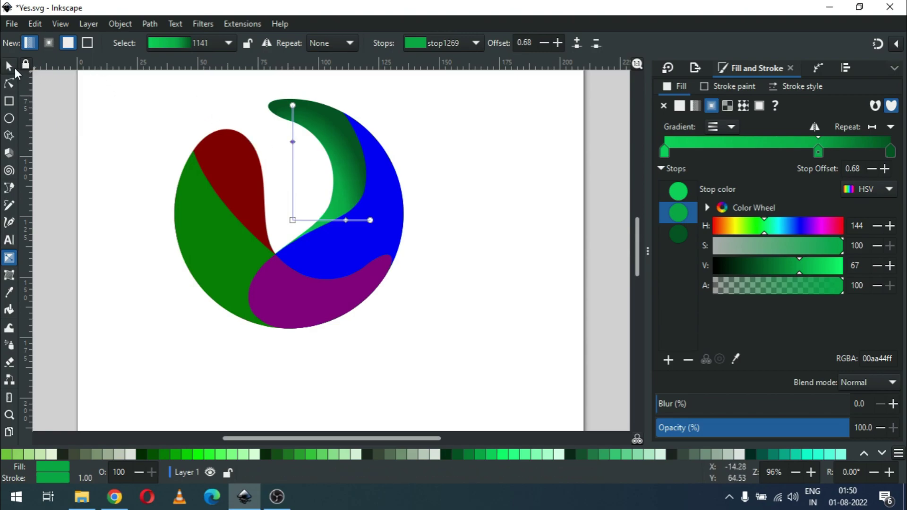
{"action": "left_click", "coordinate": [8, 66]}
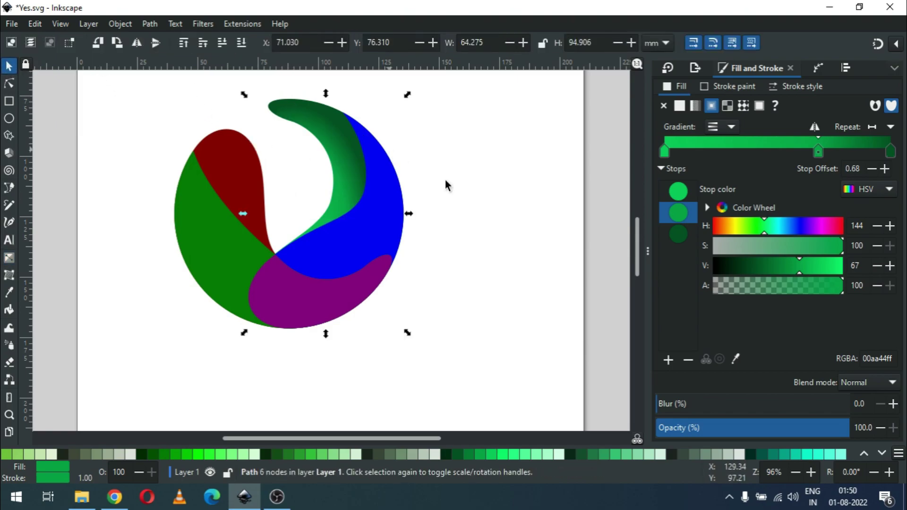
{"action": "left_click", "coordinate": [467, 203]}
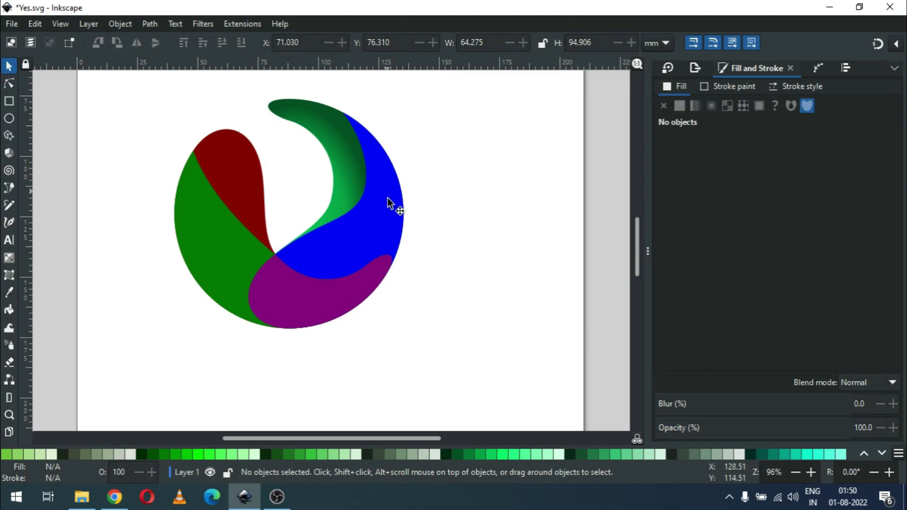
Give the blue shape a linear gradient fill and place its start on the shape's lower edge, beside the purple piece
{"action": "left_click", "coordinate": [389, 213]}
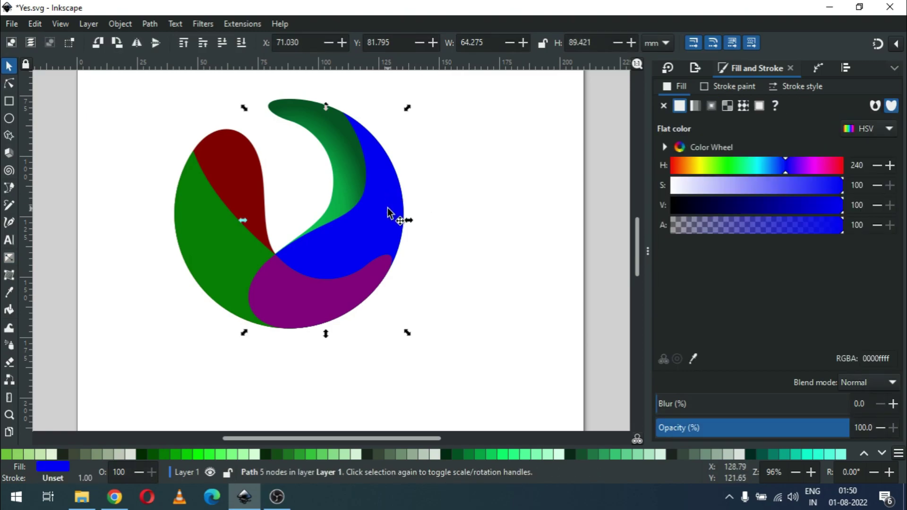
{"action": "left_click", "coordinate": [695, 106]}
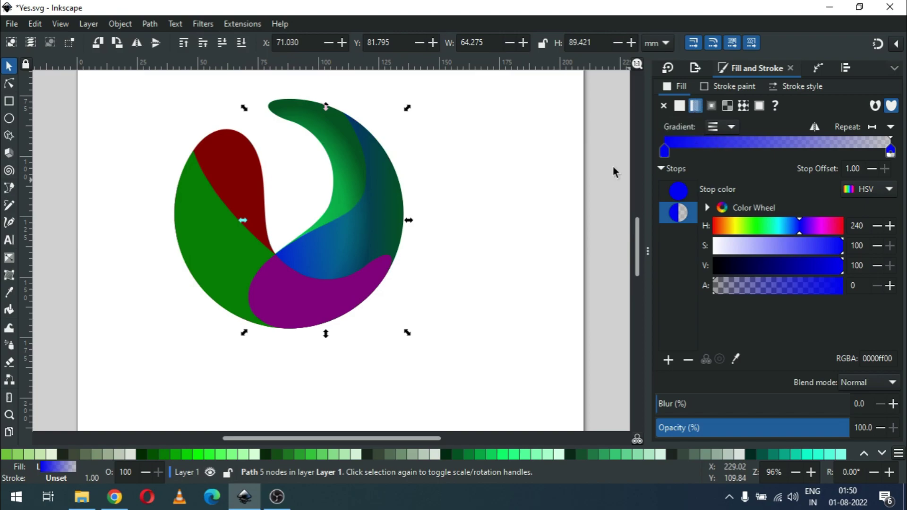
{"action": "left_click", "coordinate": [9, 258]}
{"action": "left_click_drag", "start_coordinate": [249, 220], "coordinate": [328, 282]}
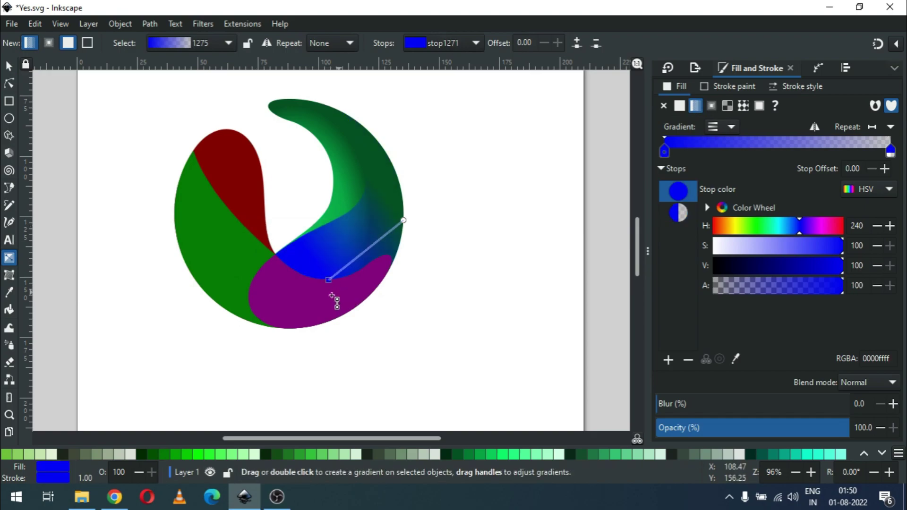
Colour this linear gradient from bright green #00D455 to dark green #005522 and shift its end up and inward from the outer edge
{"action": "left_click", "coordinate": [490, 455]}
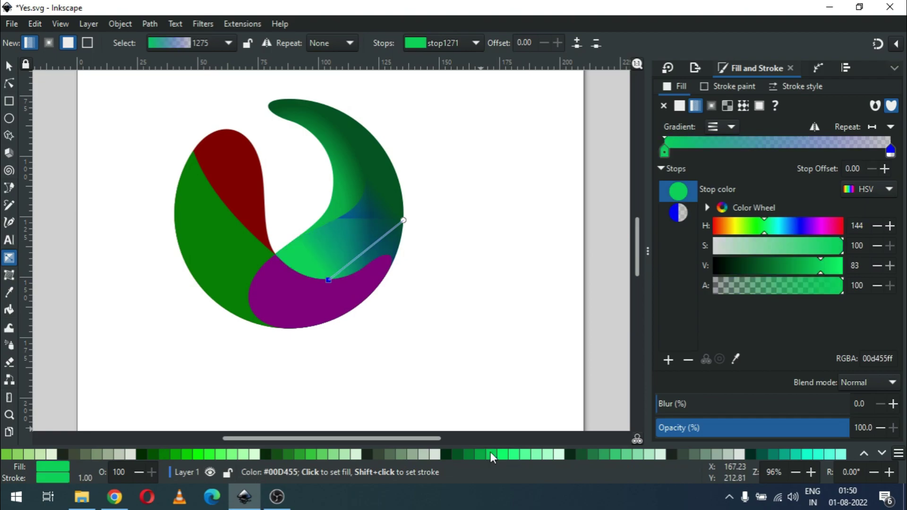
{"action": "left_click", "coordinate": [404, 221]}
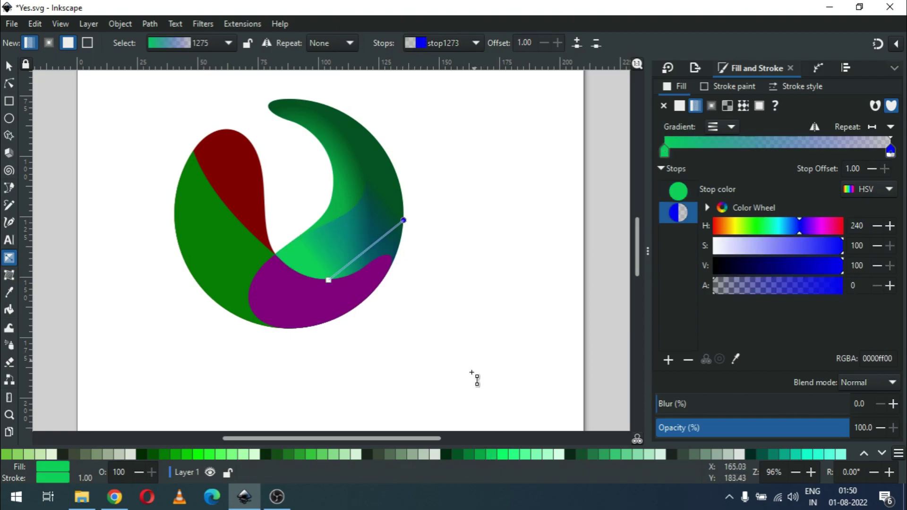
{"action": "left_click", "coordinate": [458, 454]}
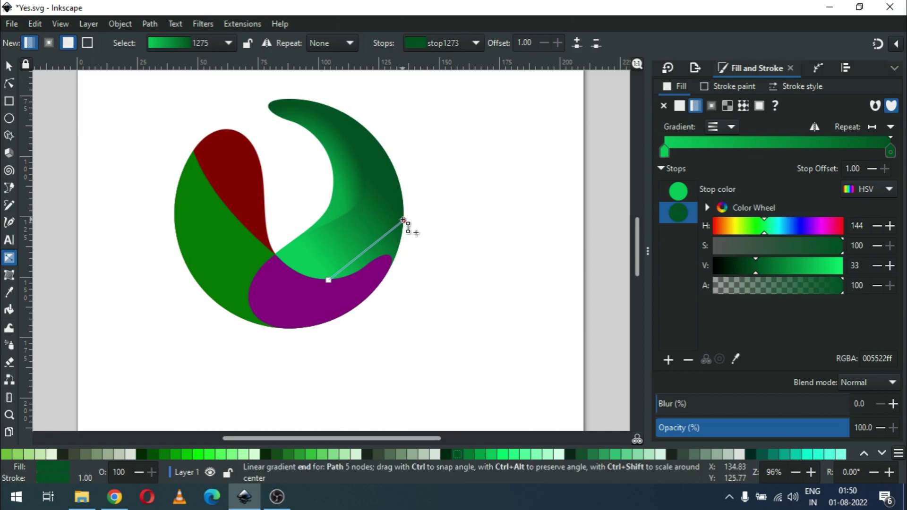
{"action": "left_click_drag", "start_coordinate": [403, 220], "coordinate": [384, 191]}
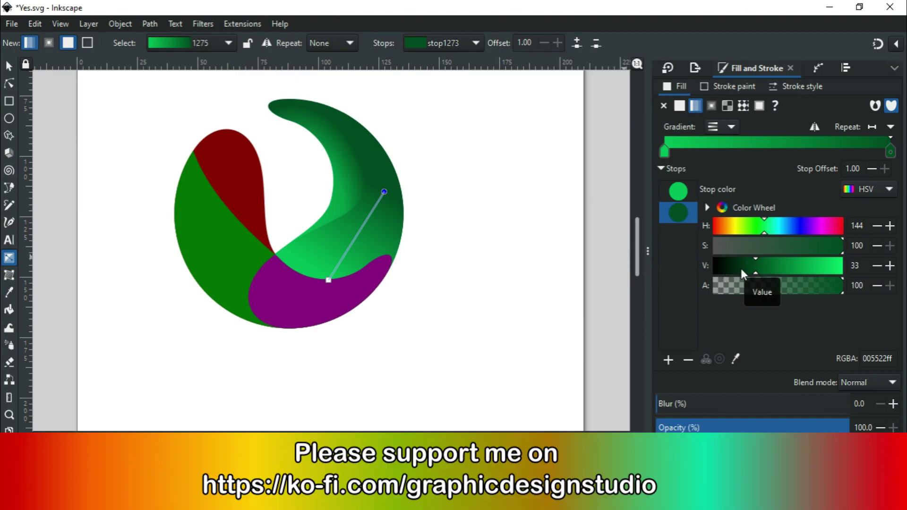
Change the gradient's end stop to dark teal with hue 166 and value 19, then deselect the shape
{"action": "left_click_drag", "start_coordinate": [770, 232], "coordinate": [772, 232]}
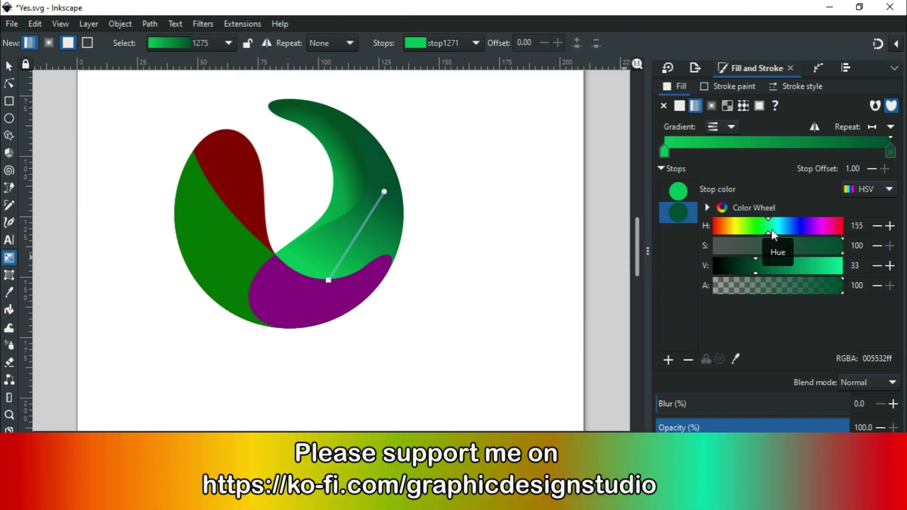
{"action": "left_click", "coordinate": [773, 228]}
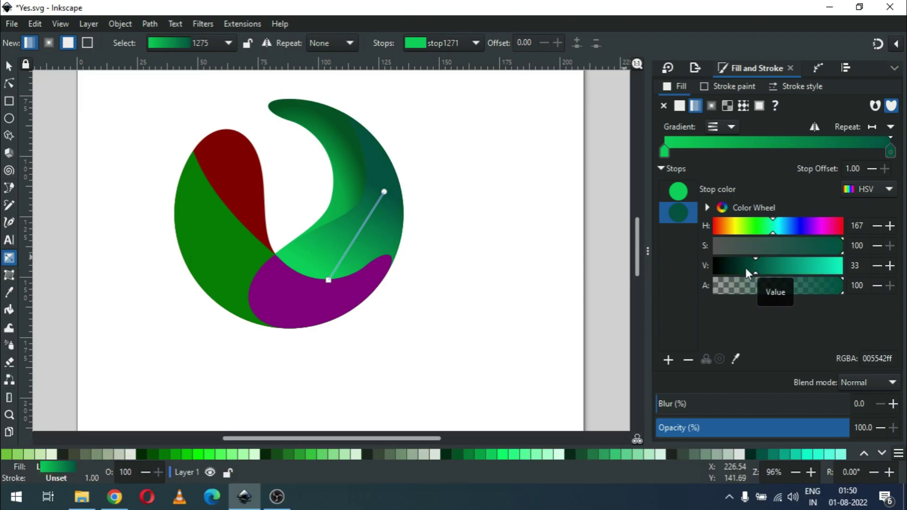
{"action": "left_click", "coordinate": [746, 269]}
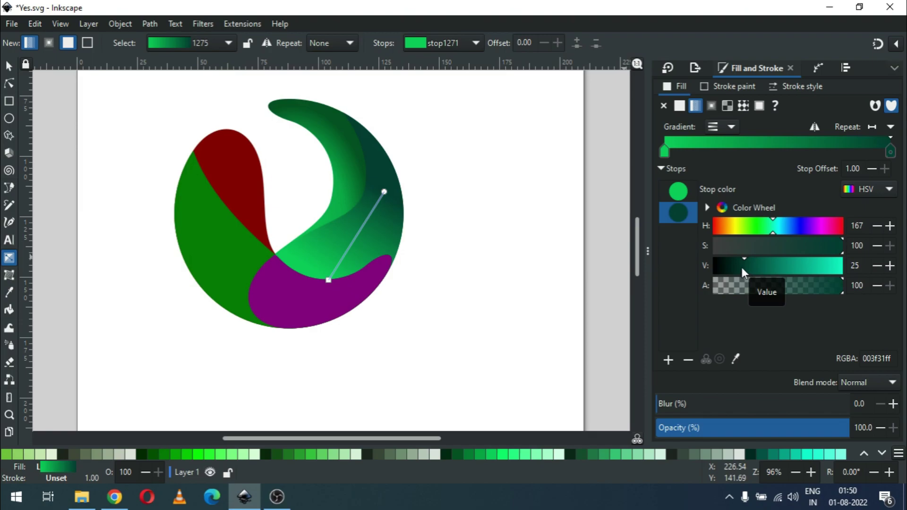
{"action": "left_click", "coordinate": [738, 267]}
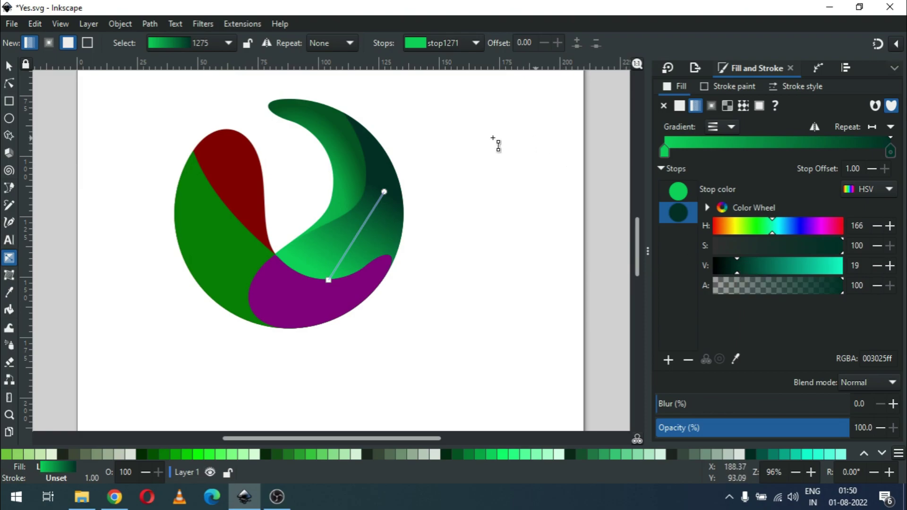
{"action": "left_click", "coordinate": [8, 69]}
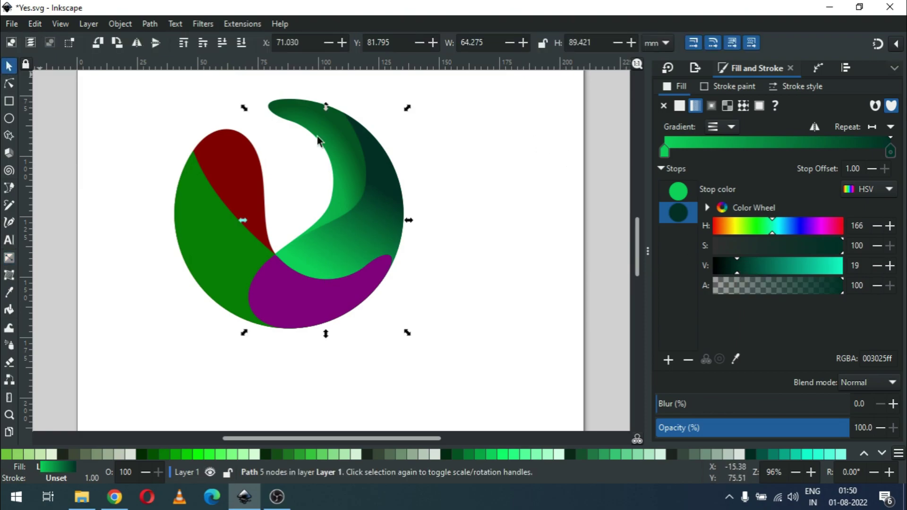
{"action": "left_click", "coordinate": [485, 182]}
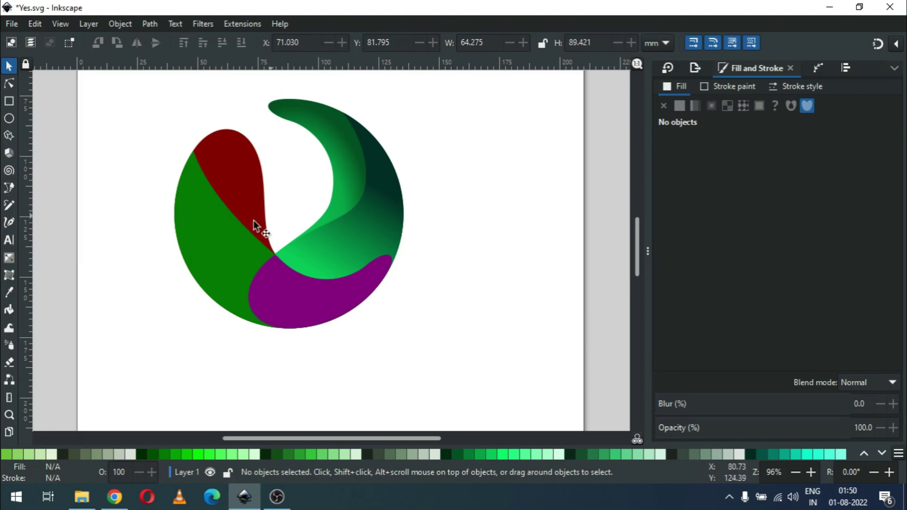
Give the flat green shape a linear gradient fill and raise the gradient's start along the shape's outer edge
{"action": "left_click", "coordinate": [212, 249]}
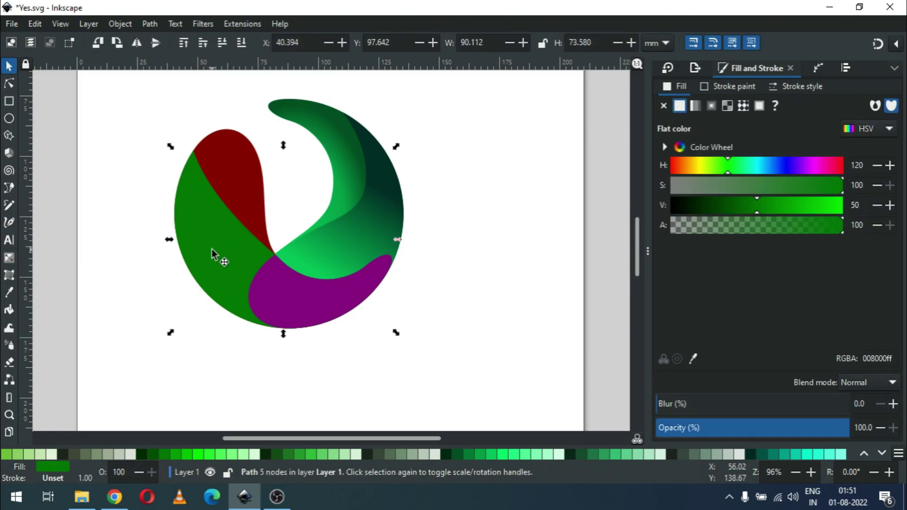
{"action": "left_click", "coordinate": [697, 106]}
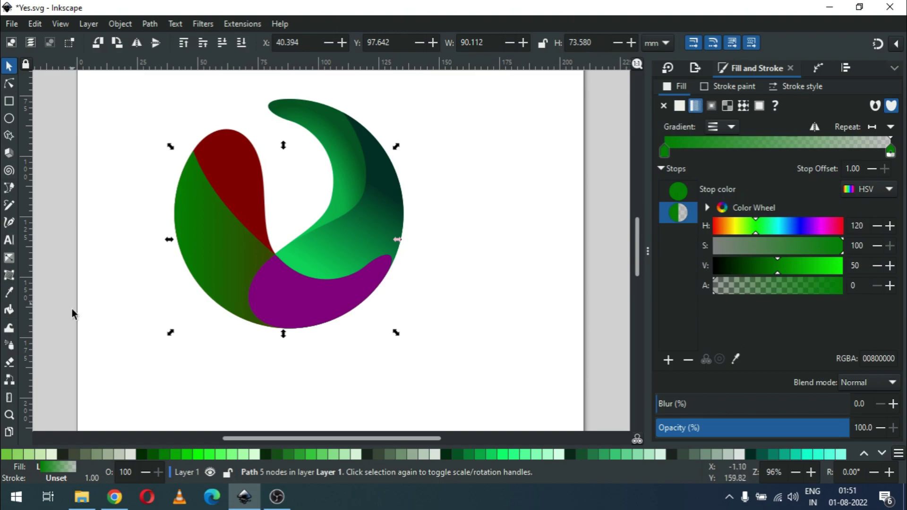
{"action": "left_click", "coordinate": [9, 258]}
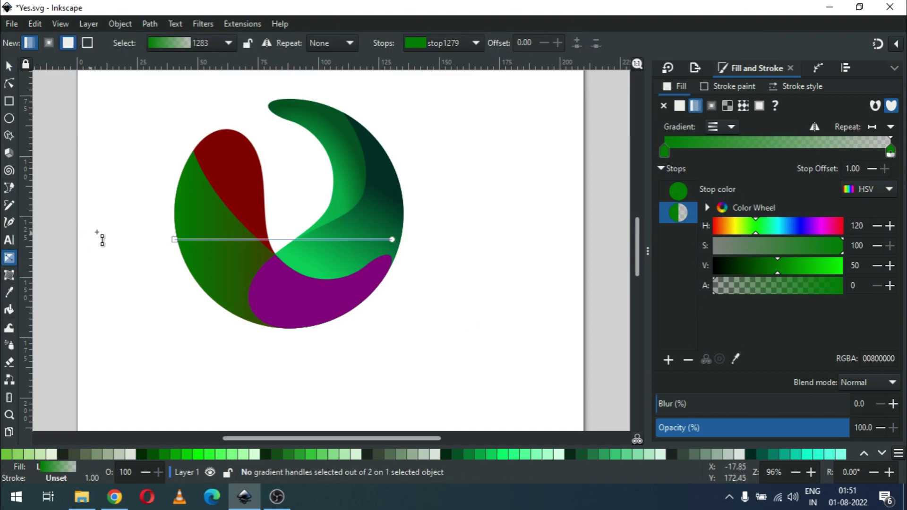
{"action": "left_click_drag", "start_coordinate": [172, 212], "coordinate": [174, 188]}
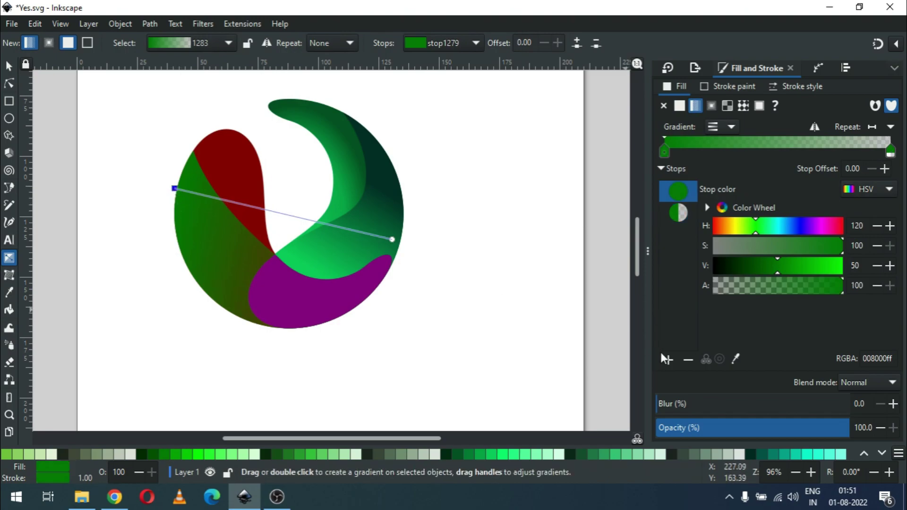
Colour the linear gradient's start stop red #D40000 and its end stop orange #FF6600
{"action": "left_click", "coordinate": [866, 452]}
{"action": "left_click", "coordinate": [866, 452]}
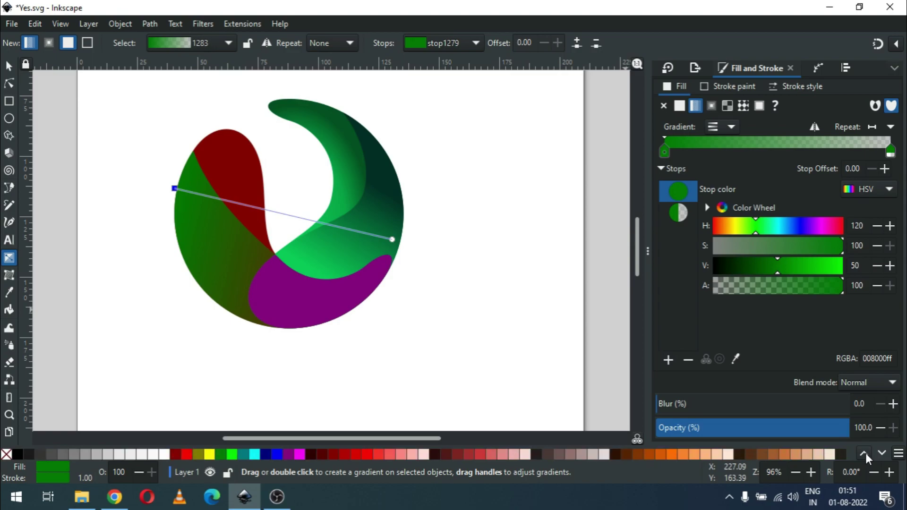
{"action": "left_click", "coordinate": [673, 455]}
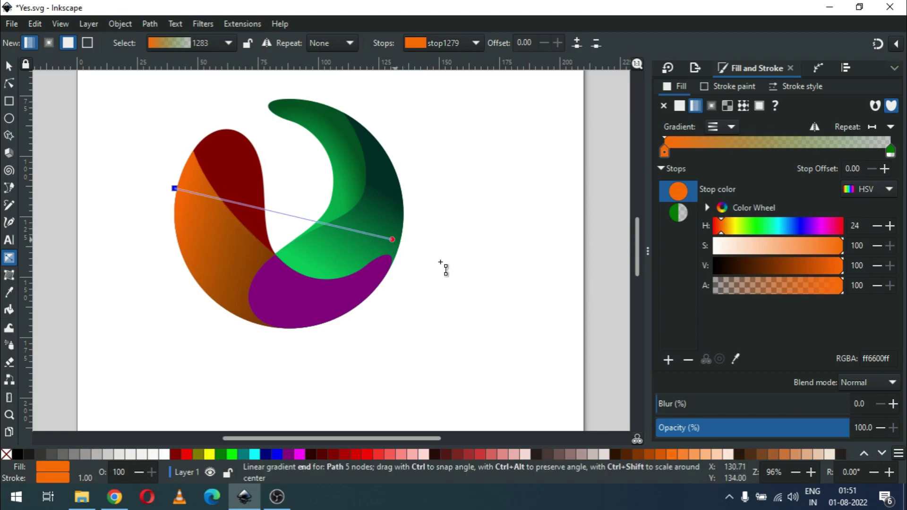
{"action": "left_click", "coordinate": [355, 455]}
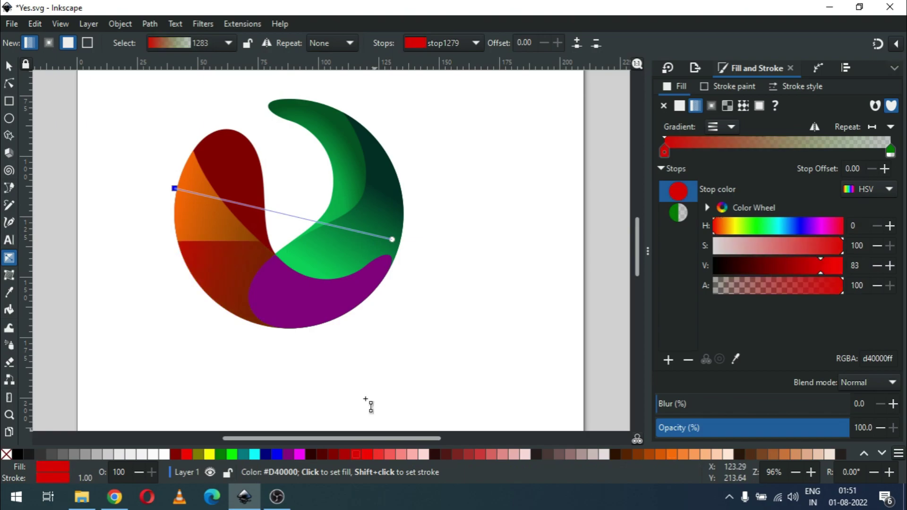
{"action": "left_click", "coordinate": [393, 240]}
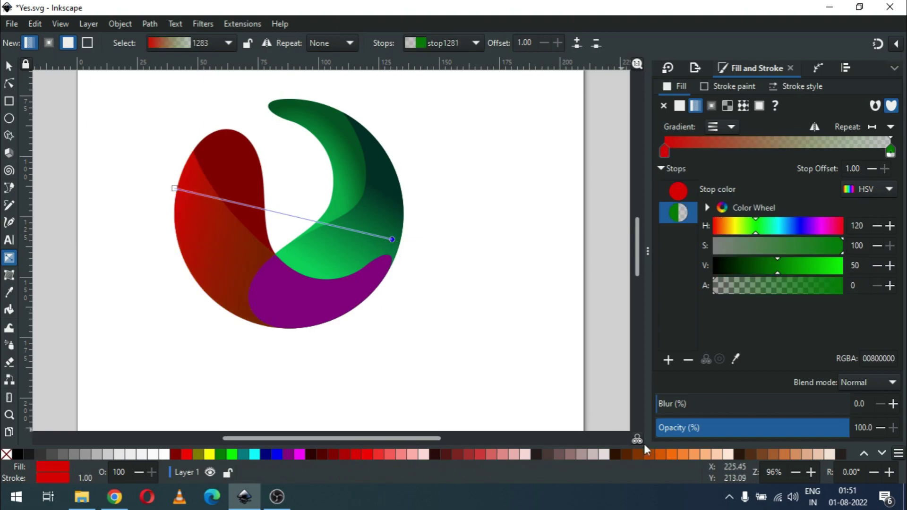
{"action": "left_click", "coordinate": [670, 459]}
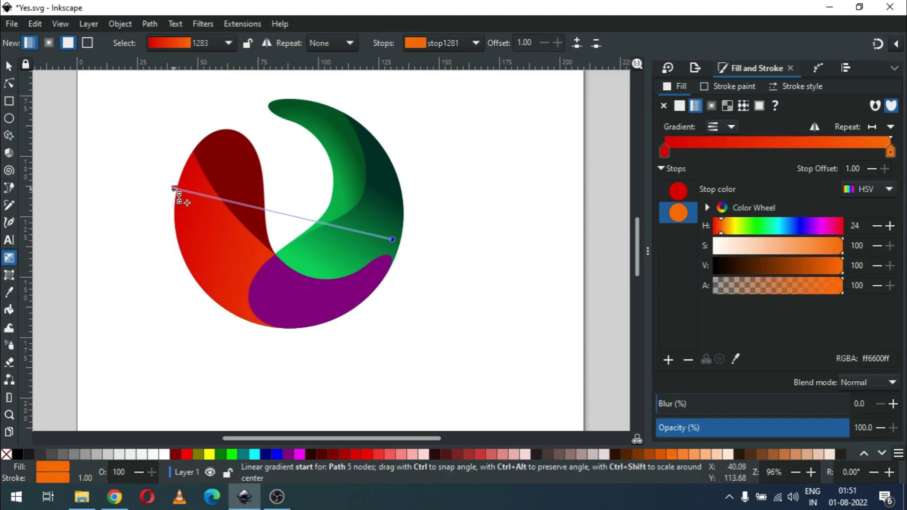
Move the red-orange gradient's start slightly inward and its end to the point where the coloured shapes meet
{"action": "left_click_drag", "start_coordinate": [175, 189], "coordinate": [185, 189]}
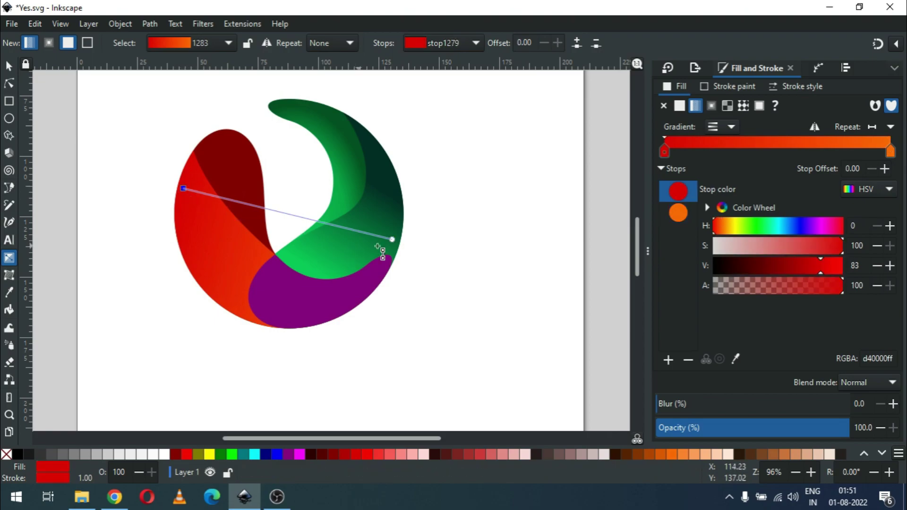
{"action": "left_click_drag", "start_coordinate": [391, 240], "coordinate": [280, 261]}
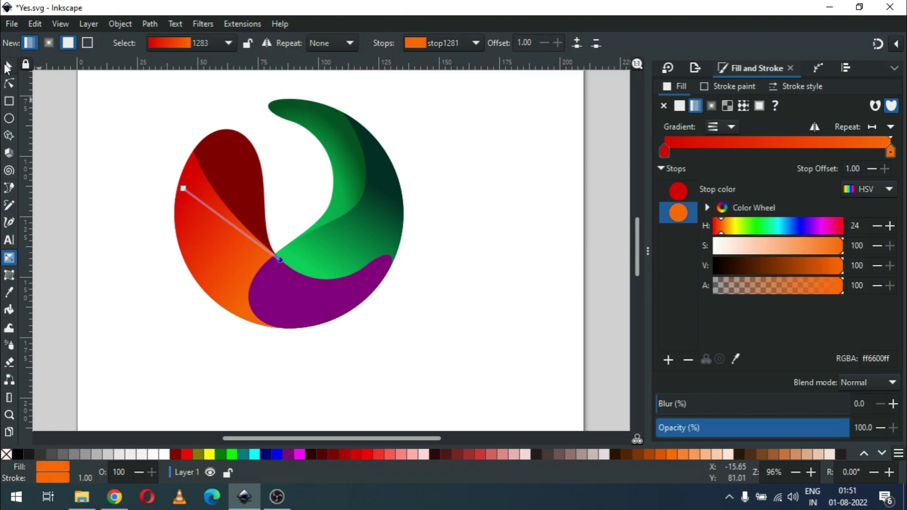
{"action": "left_click", "coordinate": [9, 66]}
Give the dark red shape a linear gradient fill and place the gradient's start near the shape's rounded upper tip
{"action": "left_click", "coordinate": [237, 167]}
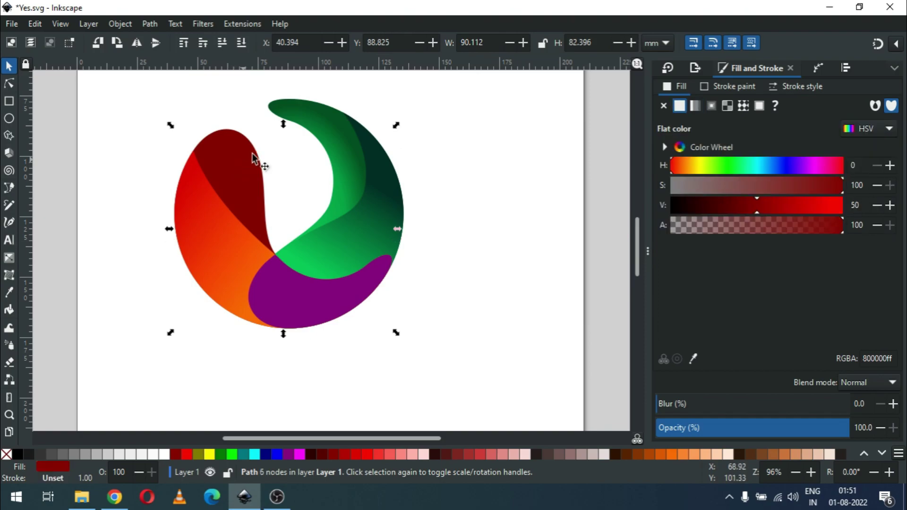
{"action": "left_click", "coordinate": [695, 106]}
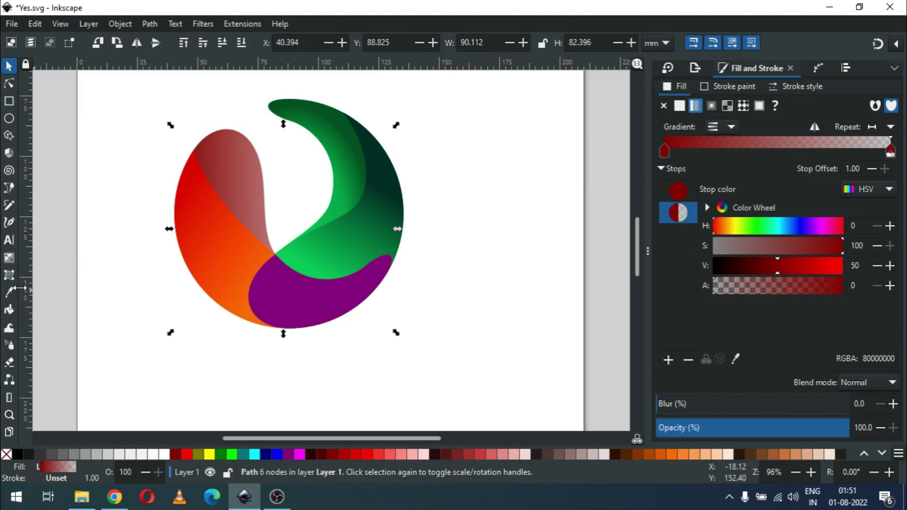
{"action": "left_click", "coordinate": [9, 258]}
{"action": "left_click_drag", "start_coordinate": [175, 229], "coordinate": [224, 148]}
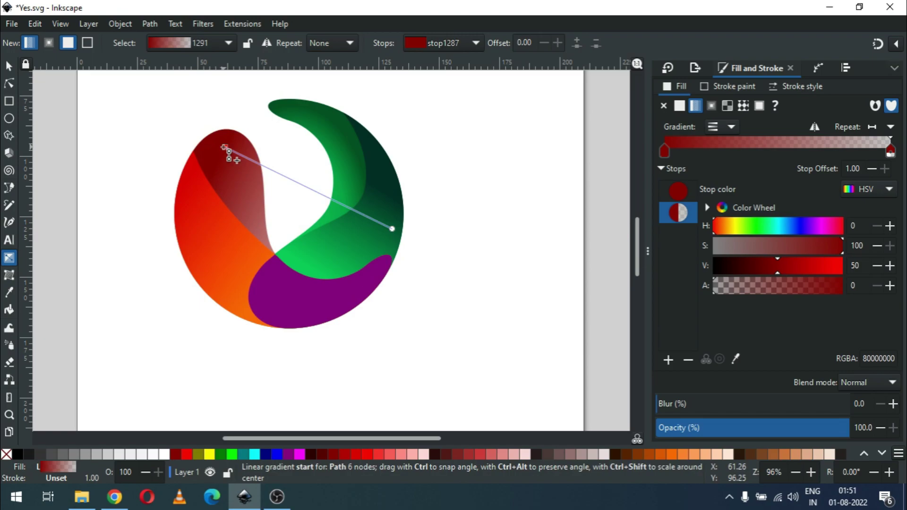
Colour this gradient's start stop orange #FF6600 and adjust its hue to 13
{"action": "left_click", "coordinate": [226, 148]}
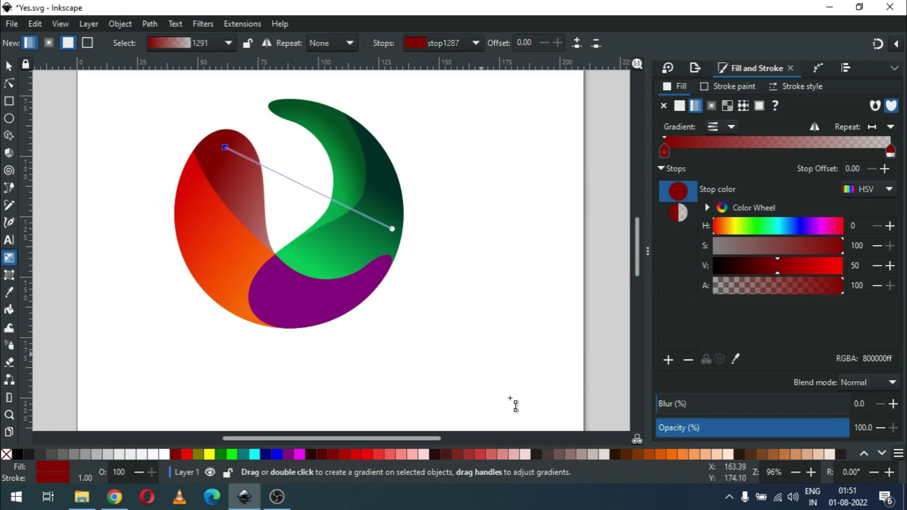
{"action": "left_click", "coordinate": [667, 457]}
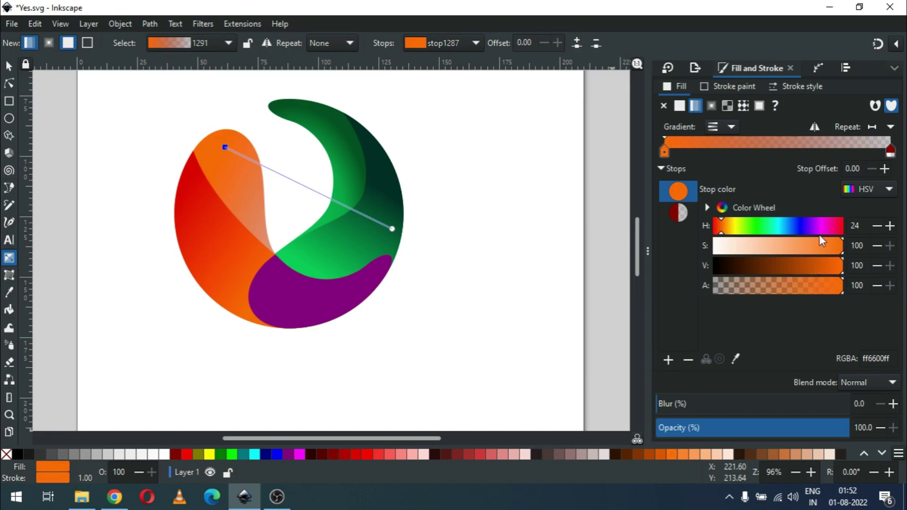
{"action": "left_click", "coordinate": [718, 227]}
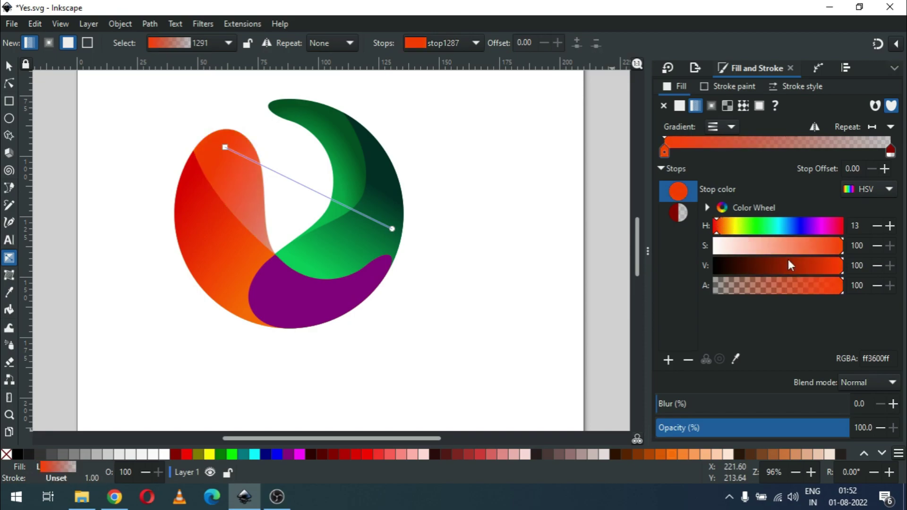
Darken the gradient's start stop to a value of 57 and colour its end stop orange #FF6600
{"action": "left_click", "coordinate": [810, 267]}
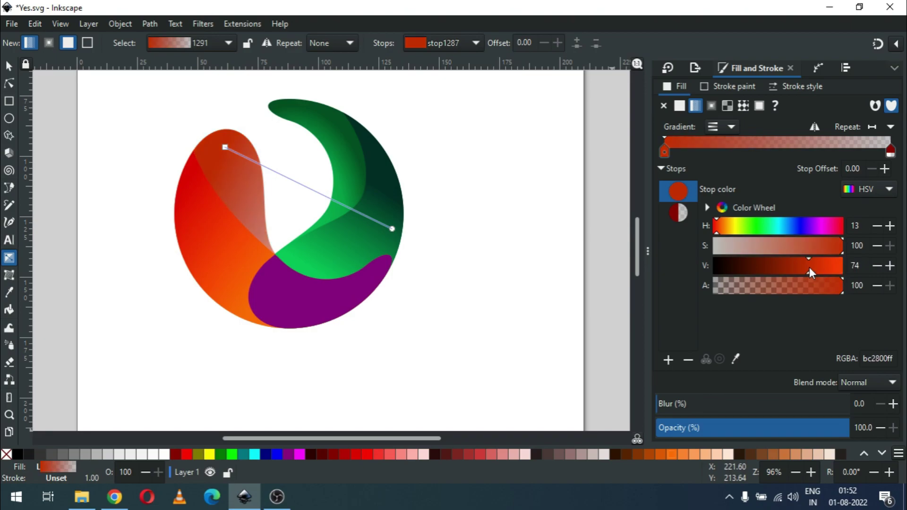
{"action": "left_click", "coordinate": [787, 267]}
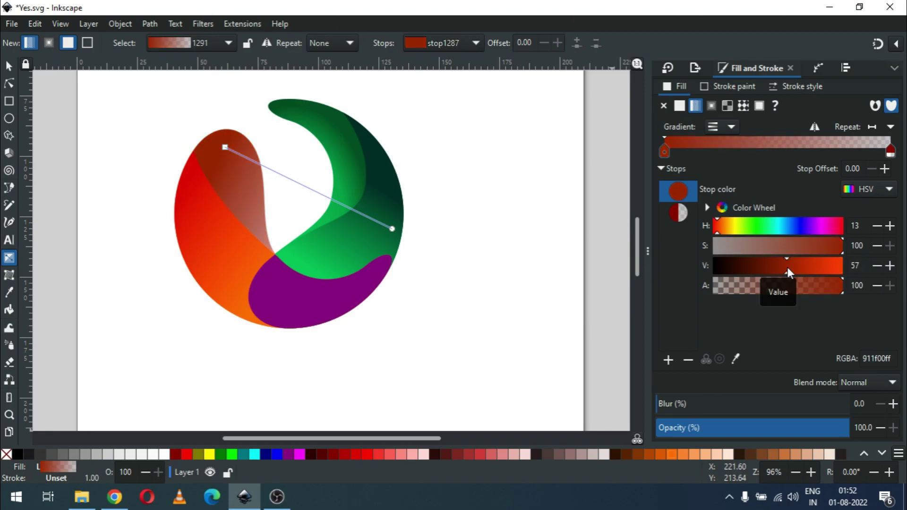
{"action": "left_click", "coordinate": [392, 229]}
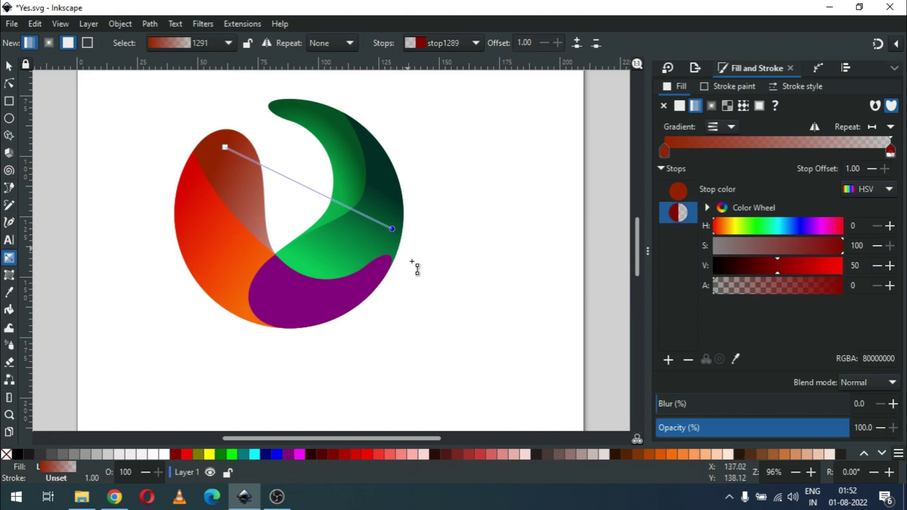
{"action": "left_click", "coordinate": [670, 452]}
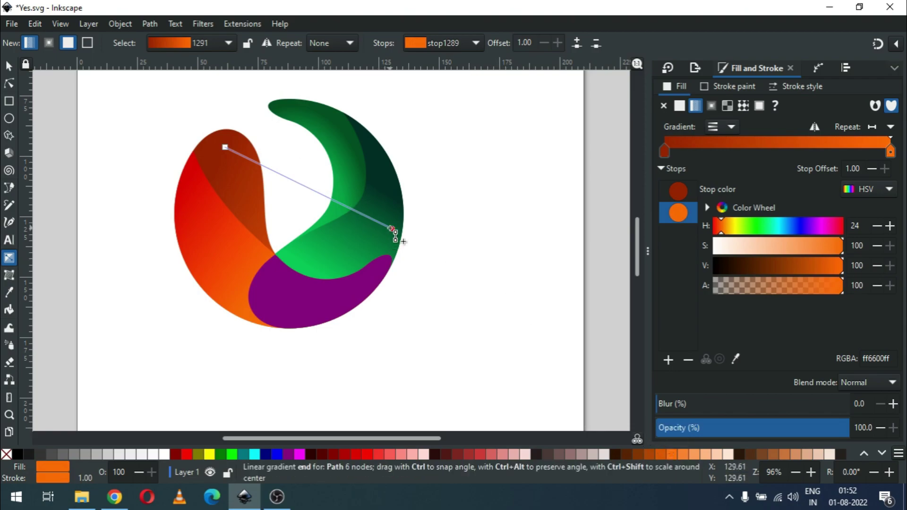
Move the brown-orange gradient's end inward, just past the point where the coloured shapes meet, and deselect the shape
{"action": "left_click_drag", "start_coordinate": [392, 229], "coordinate": [318, 241]}
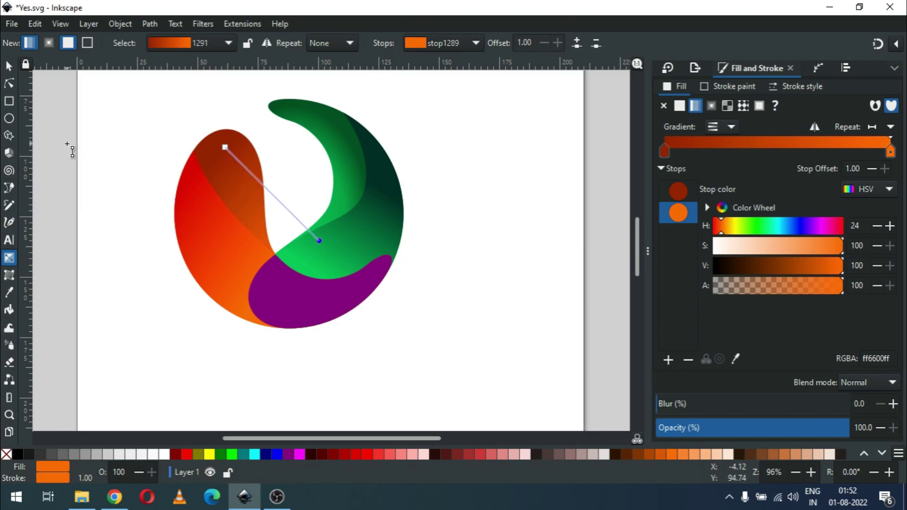
{"action": "left_click", "coordinate": [9, 66]}
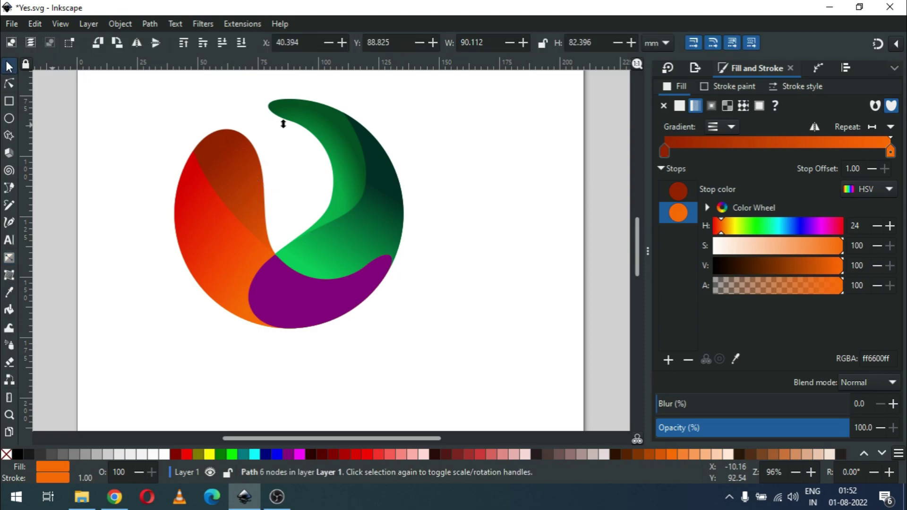
{"action": "left_click", "coordinate": [450, 243]}
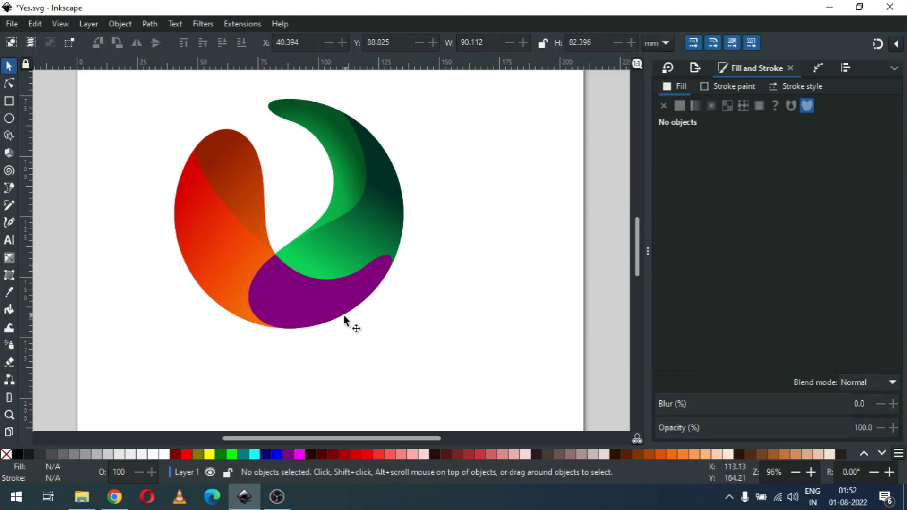
Give the purple shape a linear gradient fill and set its end stop's alpha to 100
{"action": "left_click", "coordinate": [310, 308]}
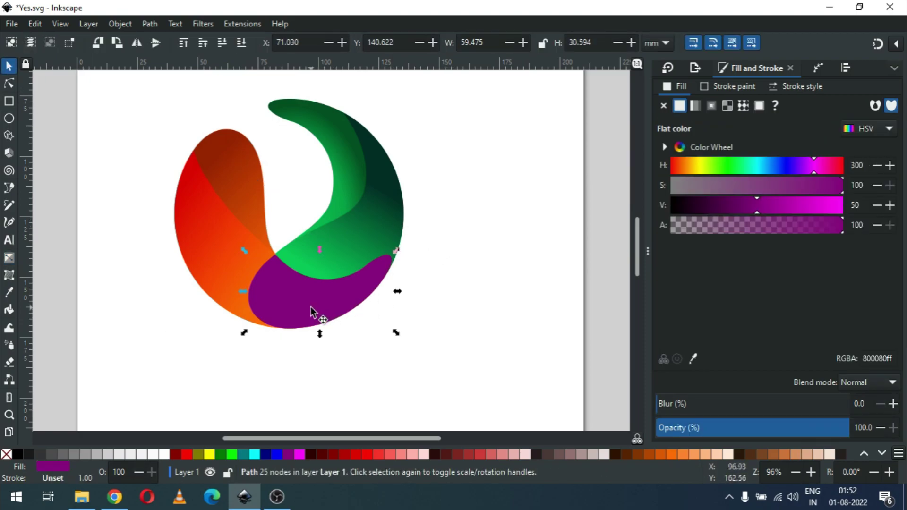
{"action": "left_click", "coordinate": [699, 104]}
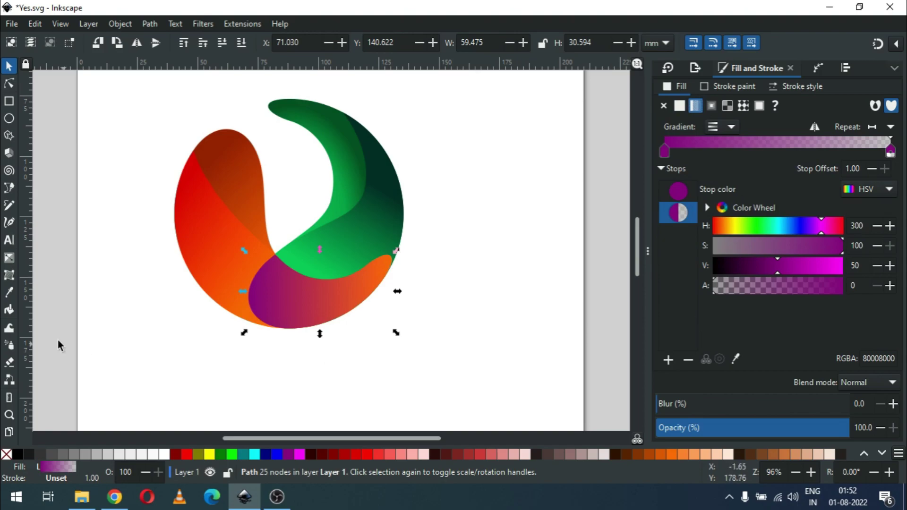
{"action": "left_click", "coordinate": [9, 259]}
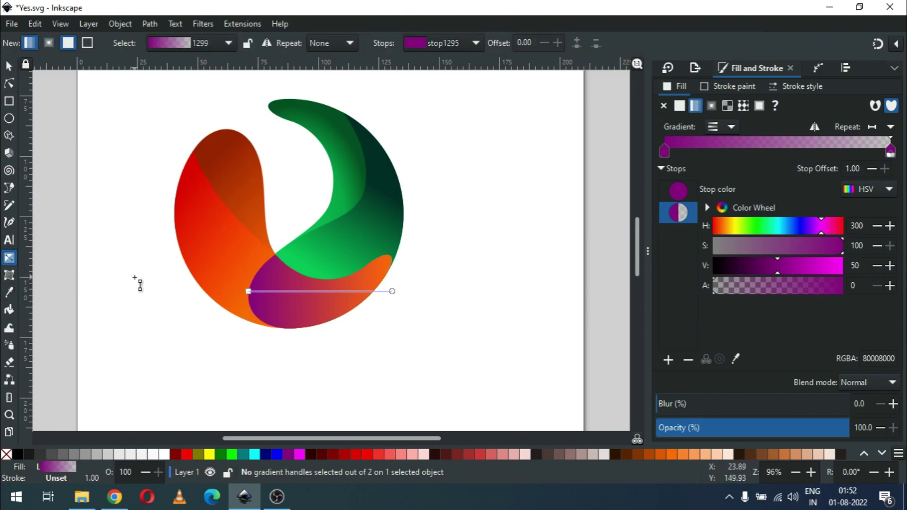
{"action": "left_click", "coordinate": [248, 291]}
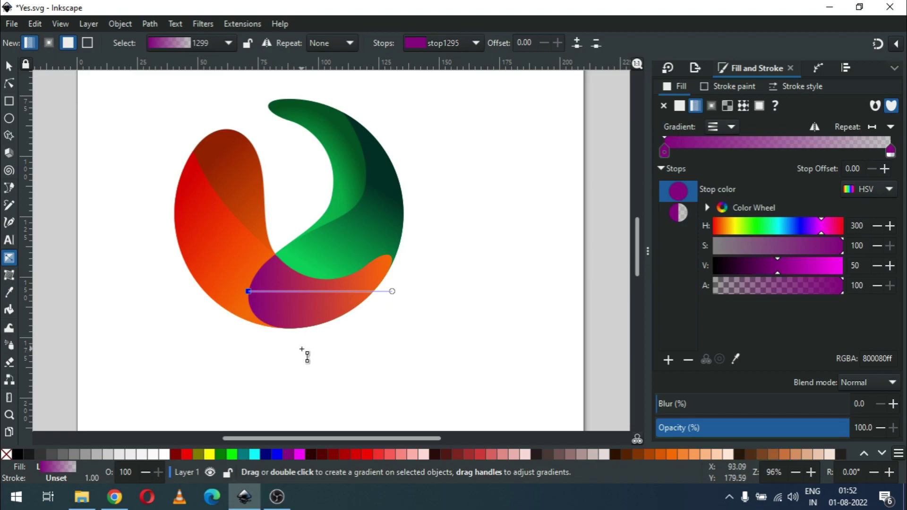
{"action": "left_click", "coordinate": [393, 291]}
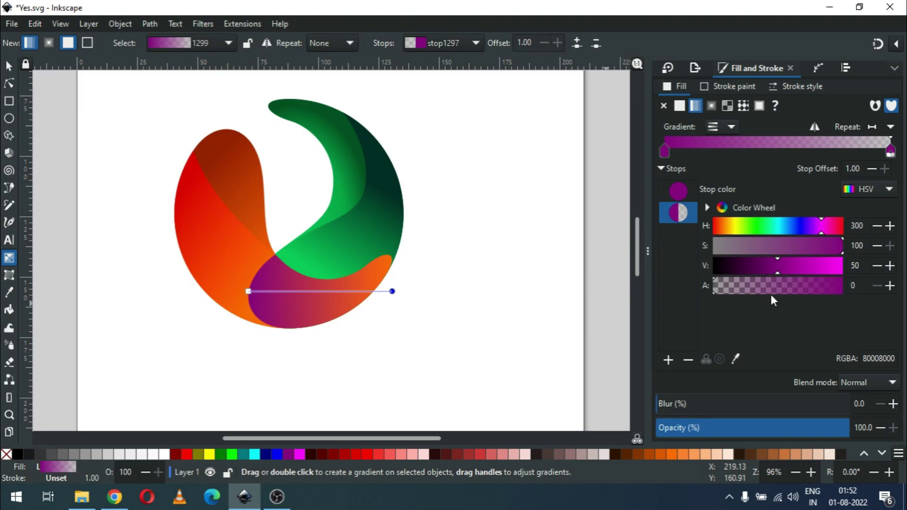
{"action": "left_click_drag", "start_coordinate": [781, 287], "coordinate": [839, 287]}
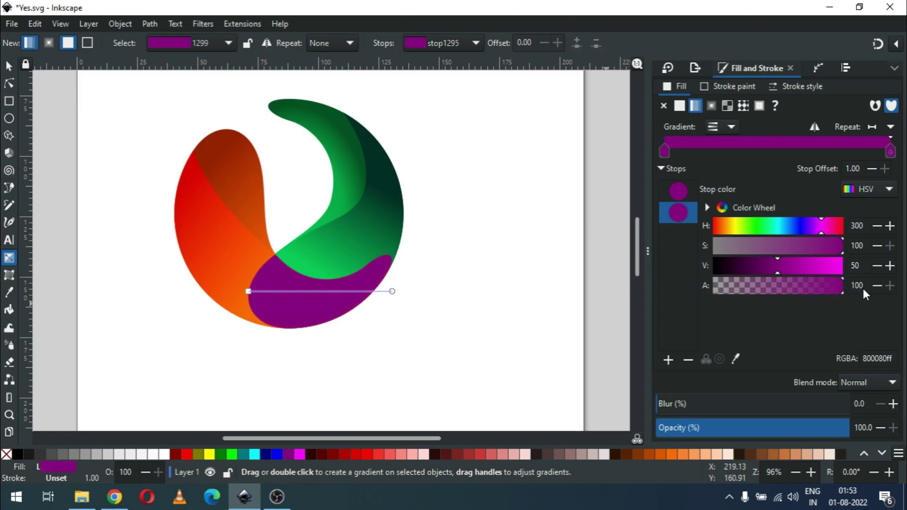
Colour the purple gradient's start stop with the crimson palette swatch #D40055
{"action": "left_click", "coordinate": [248, 292]}
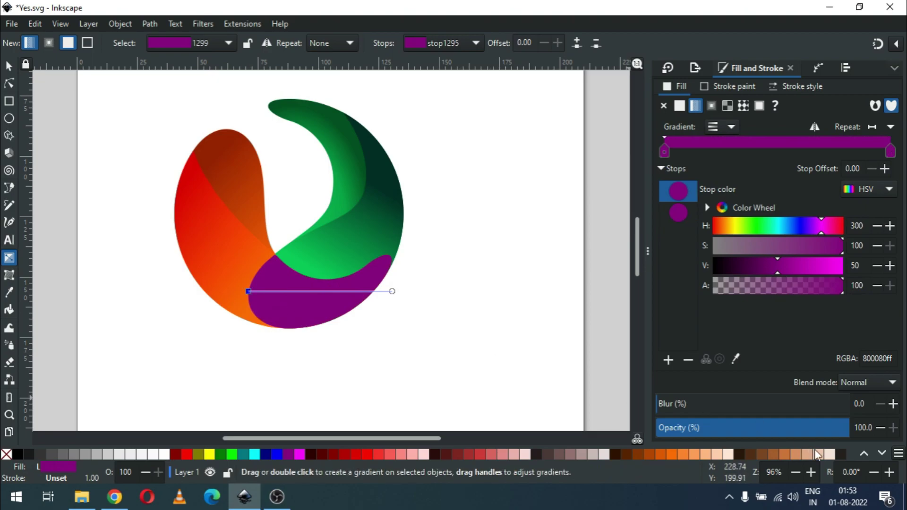
{"action": "left_click", "coordinate": [878, 451]}
{"action": "left_click", "coordinate": [878, 450]}
{"action": "left_click", "coordinate": [878, 451]}
{"action": "left_click", "coordinate": [878, 451]}
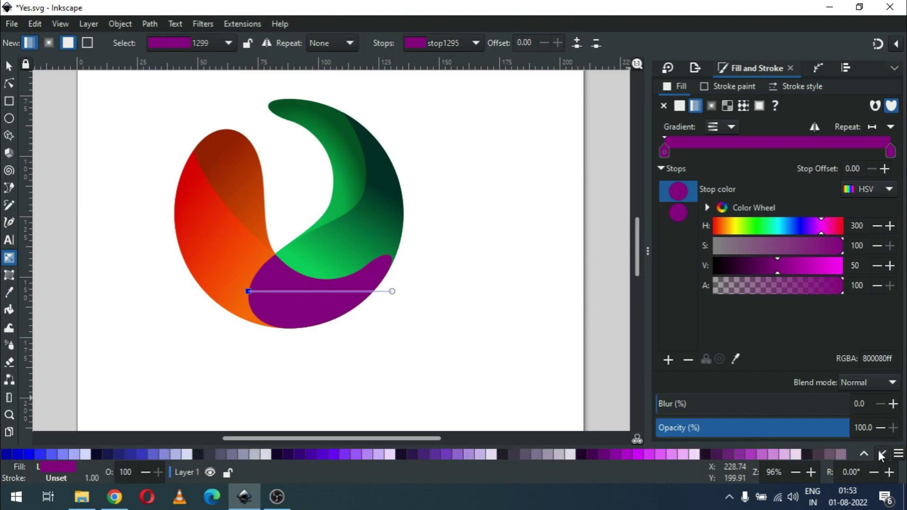
{"action": "left_click", "coordinate": [878, 451]}
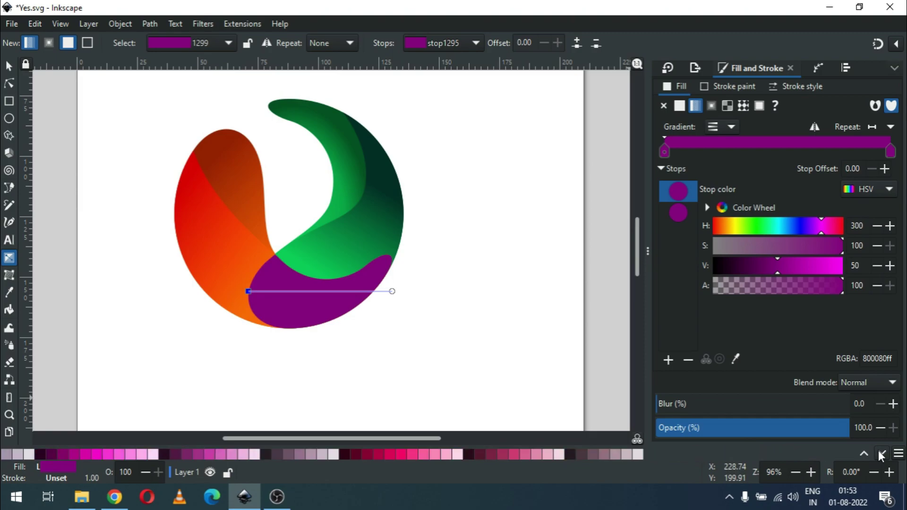
{"action": "left_click", "coordinate": [391, 452]}
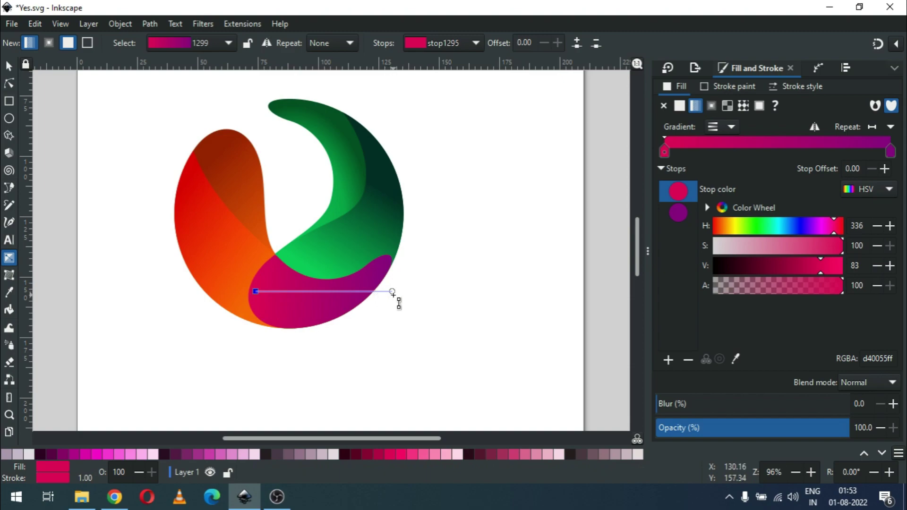
Shorten the crimson-purple gradient by moving its end inside the shape, deselect the shape and save the document
{"action": "left_click_drag", "start_coordinate": [393, 290], "coordinate": [359, 292]}
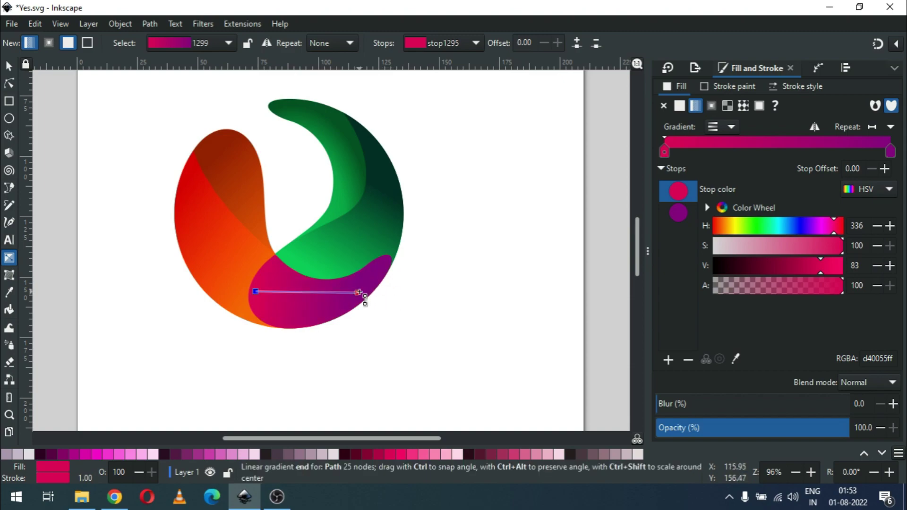
{"action": "left_click", "coordinate": [359, 292]}
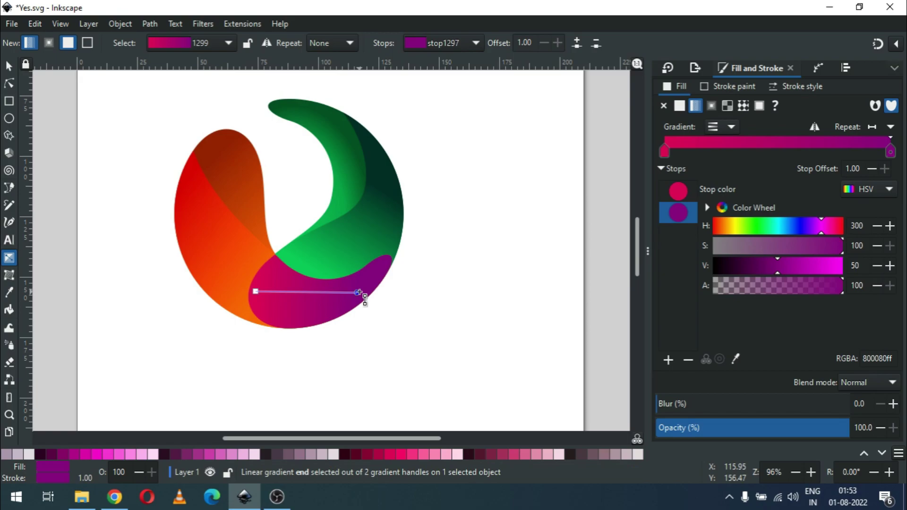
{"action": "left_click", "coordinate": [10, 67]}
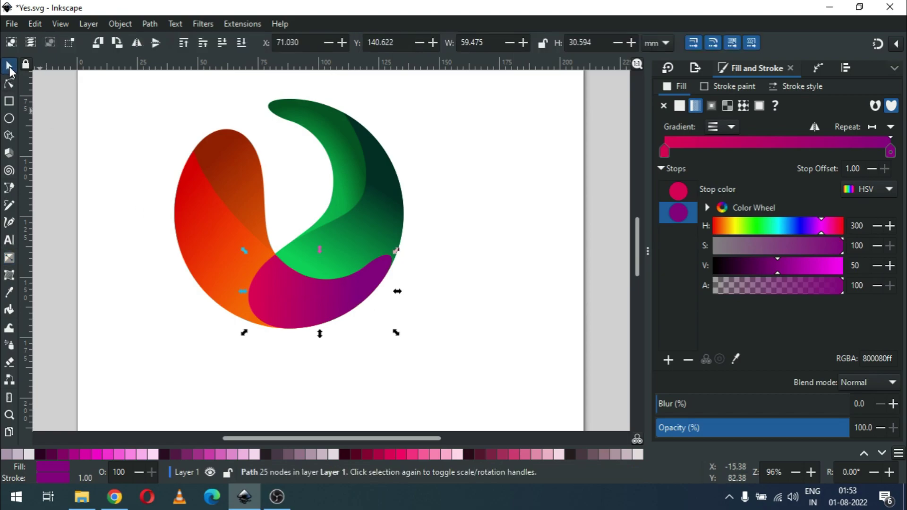
{"action": "left_click", "coordinate": [462, 251]}
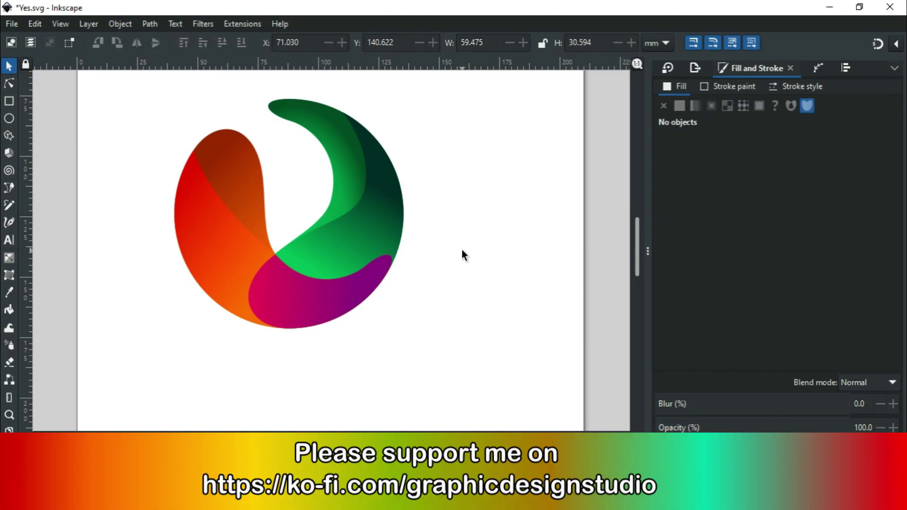
{"action": "key", "text": "ctrl+s"}
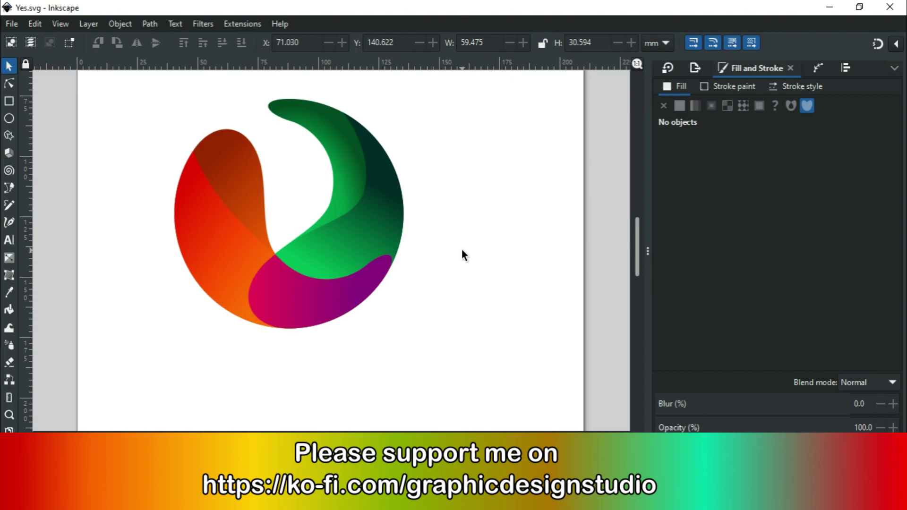